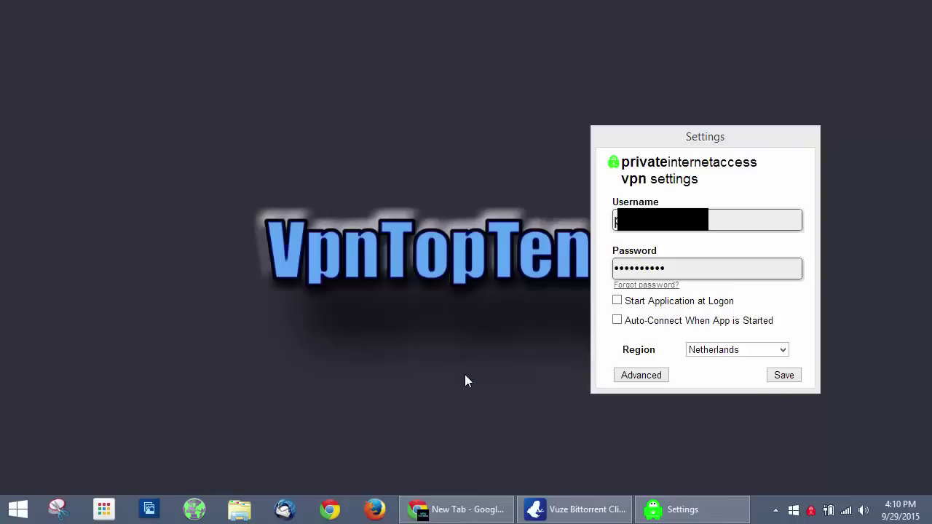
Step: Review the VPN client's advanced connection options and encryption settings, then return to the simple settings view
left_click(635, 376)
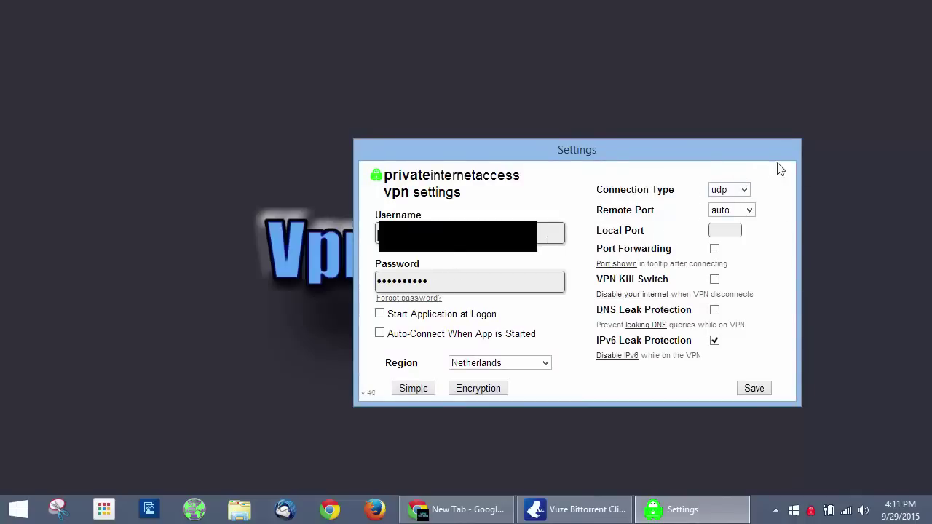
left_click(744, 191)
left_click(744, 191)
left_click(481, 388)
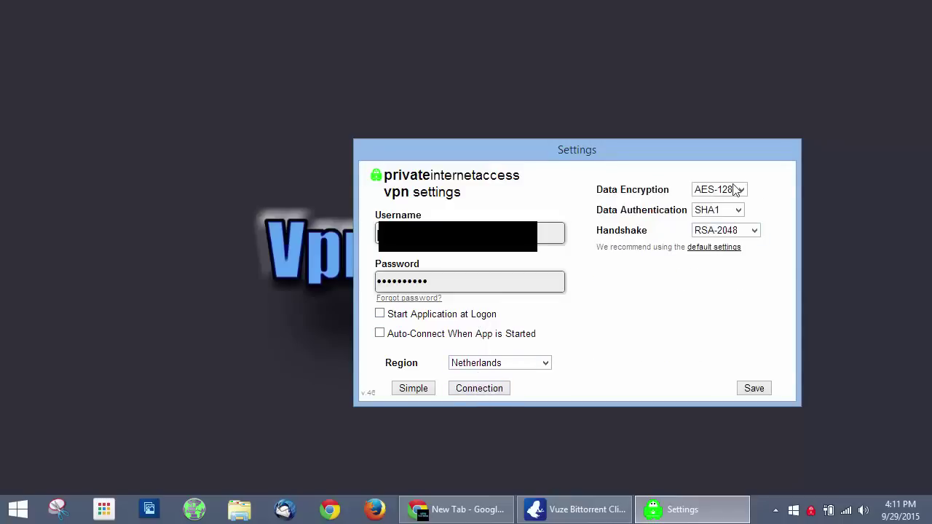
left_click(420, 393)
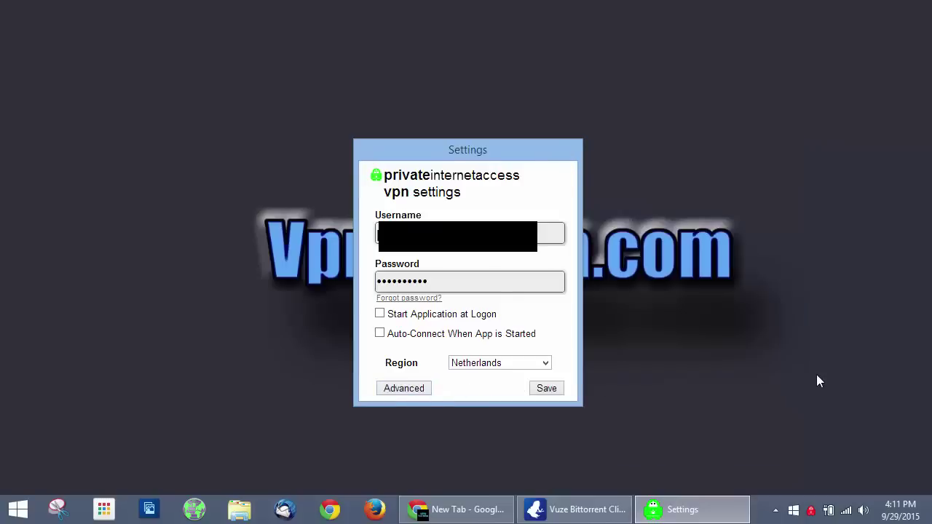
Step: Switch to Chrome and load iplocation.net to check the public IP address
left_click(451, 516)
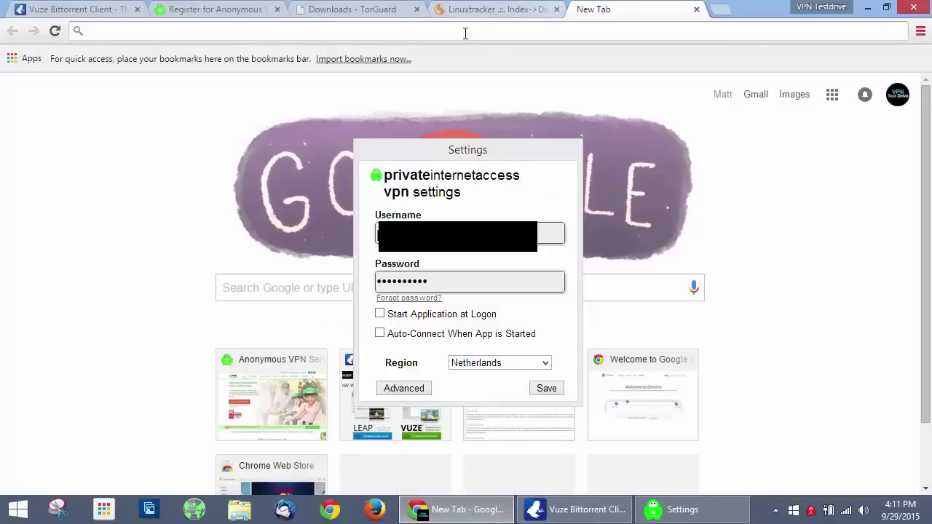
left_click(228, 31)
type("iploati")
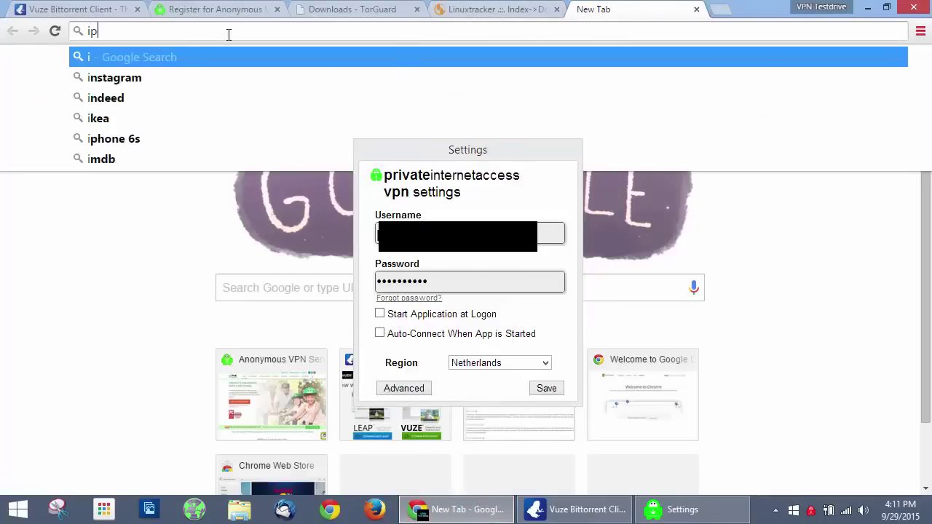
key("BackSpace")
key("BackSpace")
key("BackSpace")
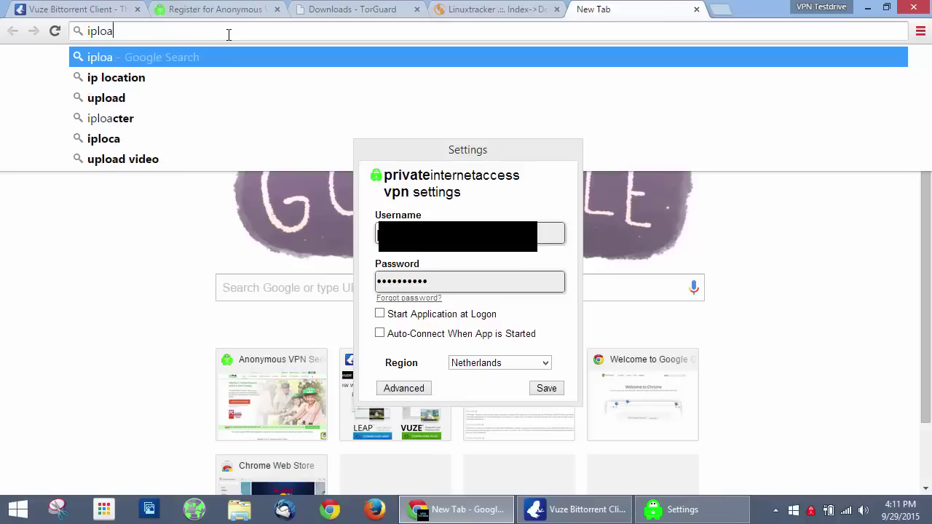
type("cation.net")
key("Return")
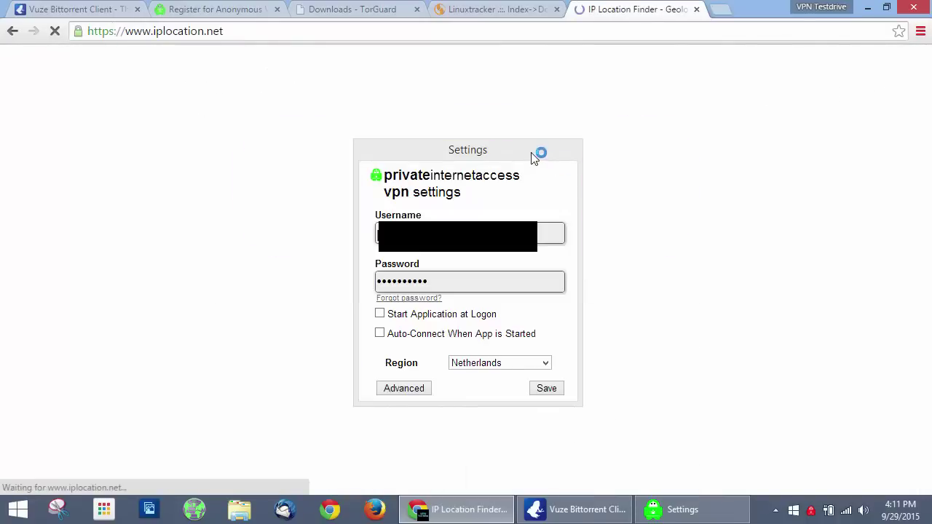
Step: Save the VPN settings, connect the VPN to the Netherlands server and check its connection status
left_click(539, 156)
left_click(546, 388)
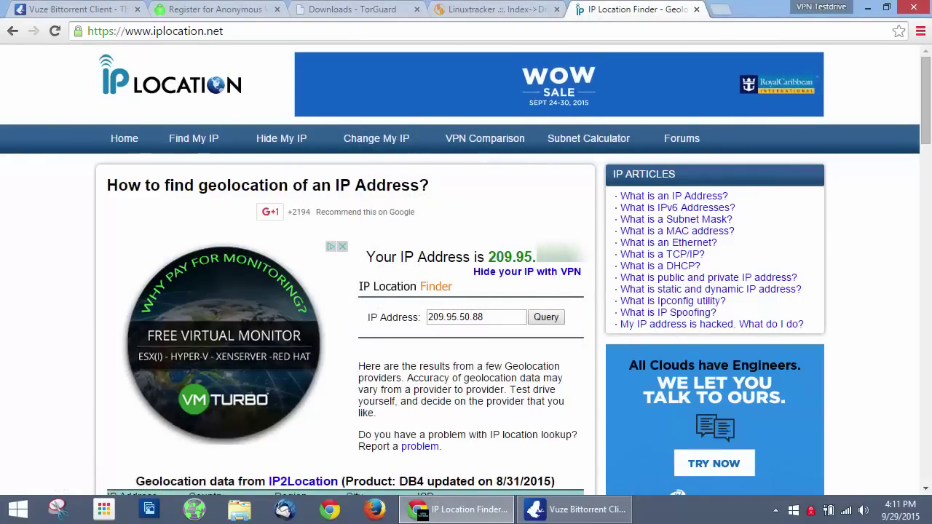
right_click(812, 513)
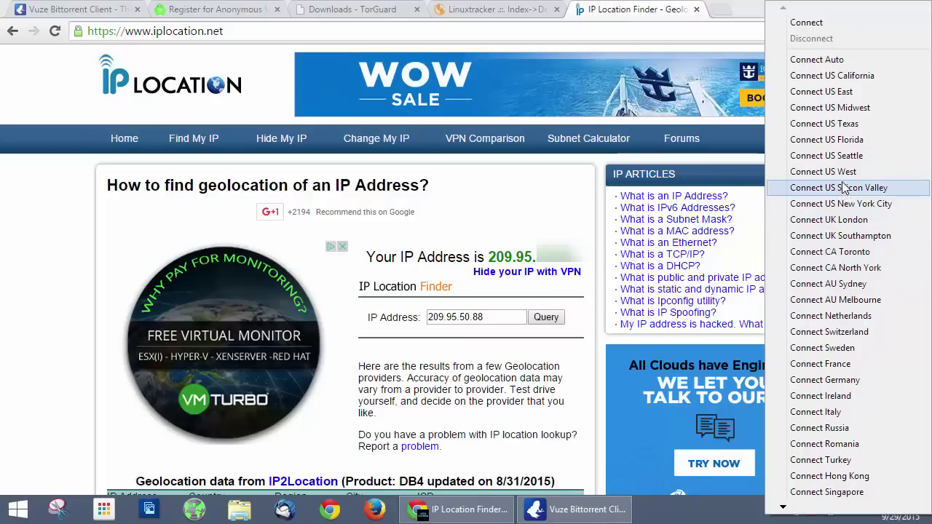
left_click(838, 319)
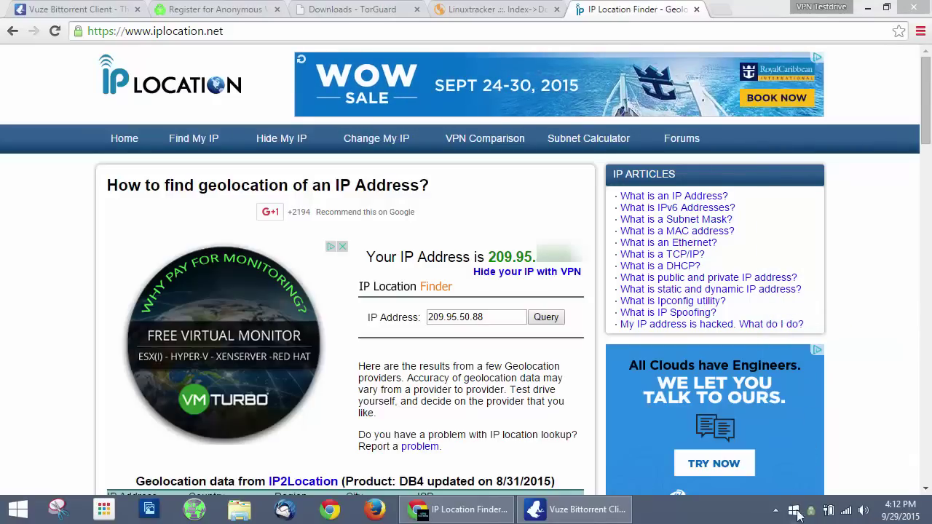
mouse_move(813, 513)
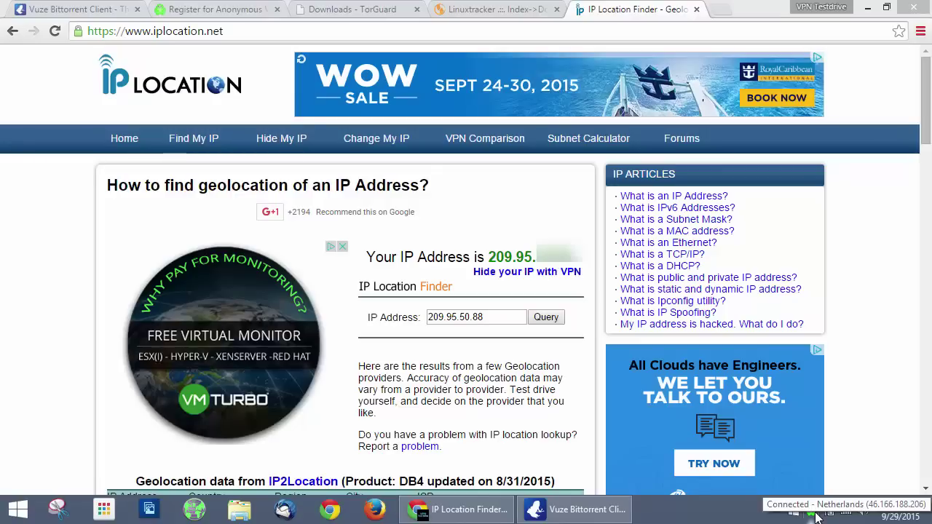
Step: Reload the IP location page and examine the reported IP address
left_click(54, 32)
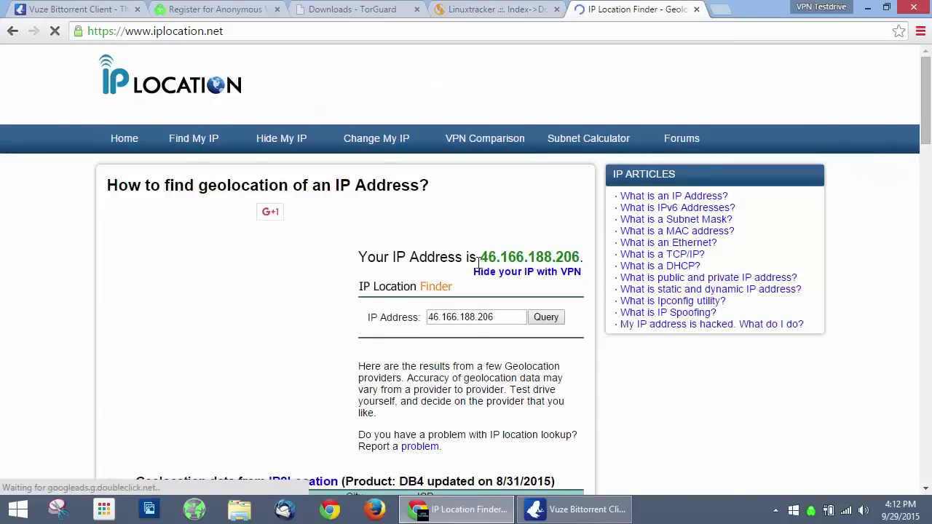
left_click_drag(482, 257, 581, 256)
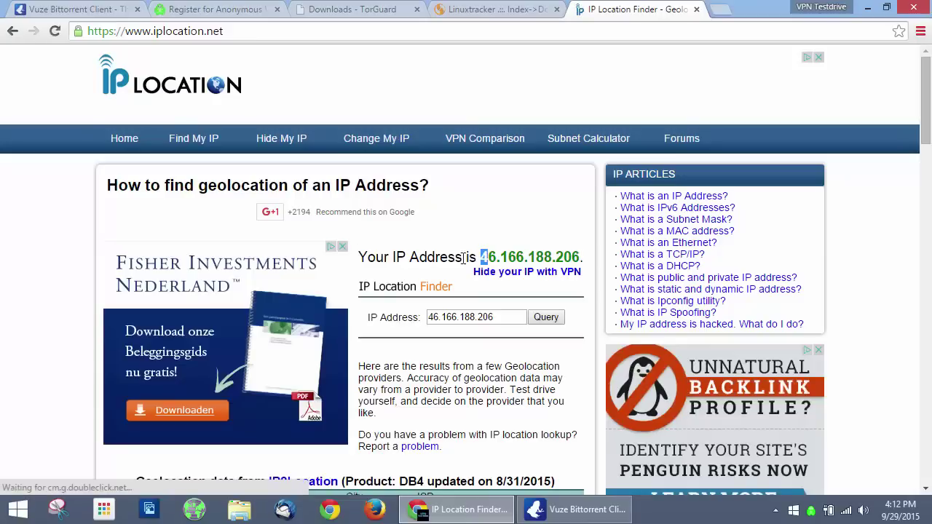
left_click(479, 256)
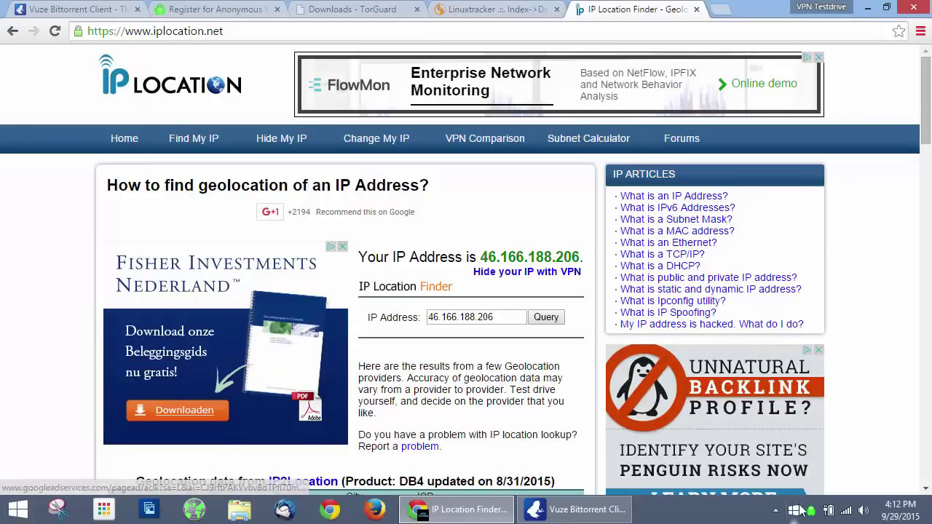
Step: Switch to Vuze and open its options at the Mode page with the user proficiency setting
left_click(548, 506)
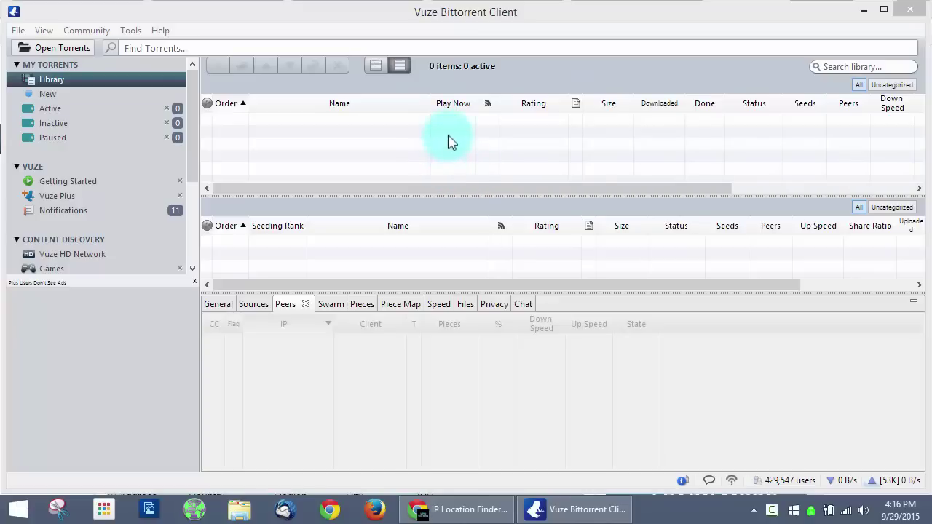
left_click(132, 32)
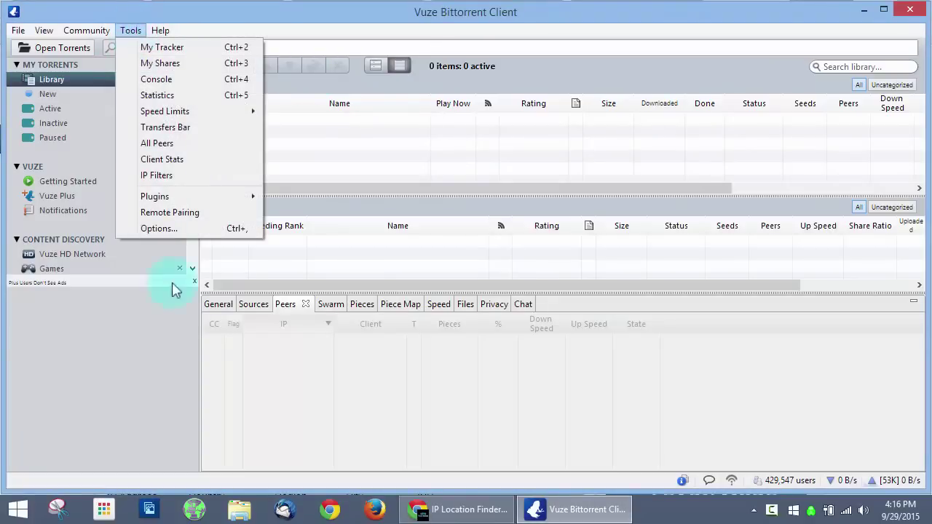
left_click(180, 232)
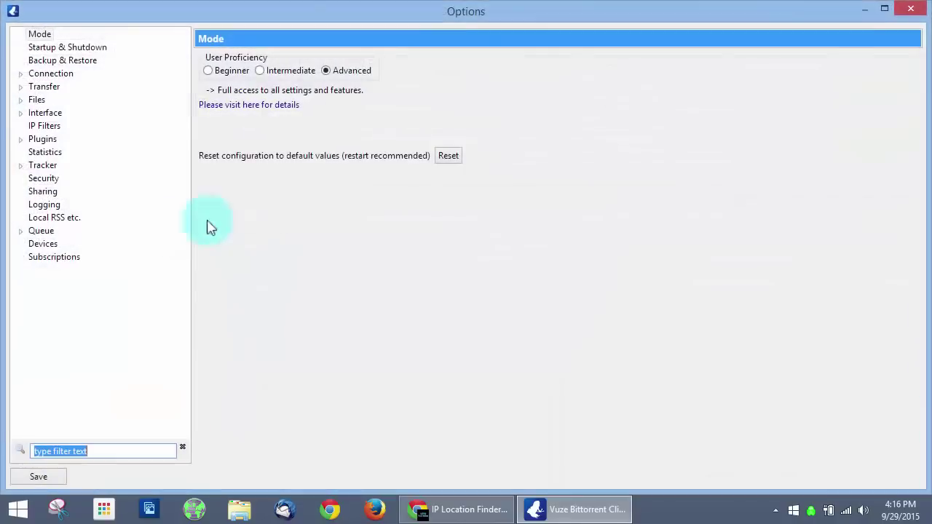
left_click(43, 34)
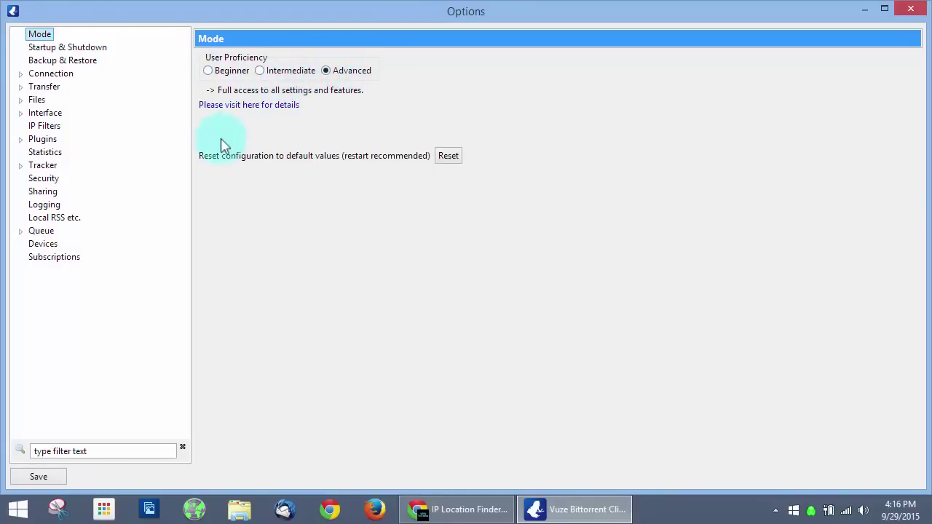
Step: In the Connection proxy options, enable proxying of tracker communications and turn on the SOCKS proxy option
left_click(44, 74)
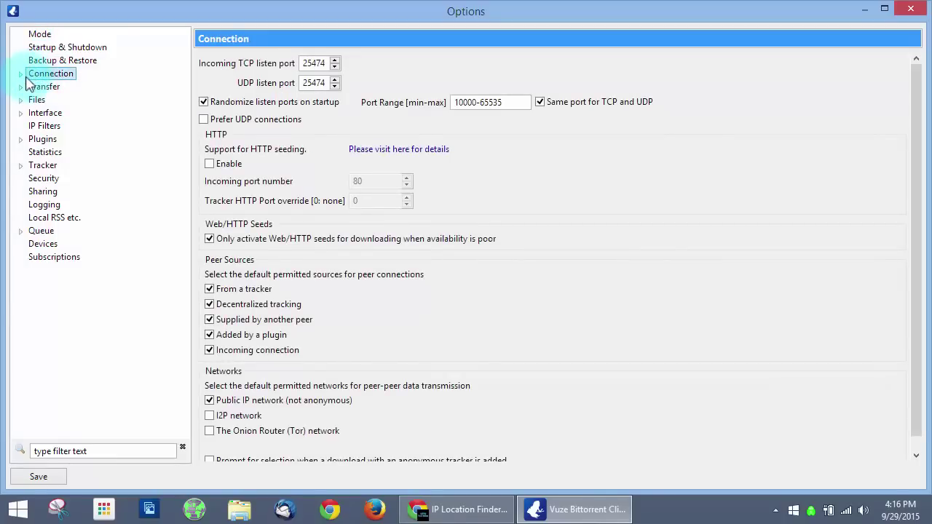
left_click(20, 74)
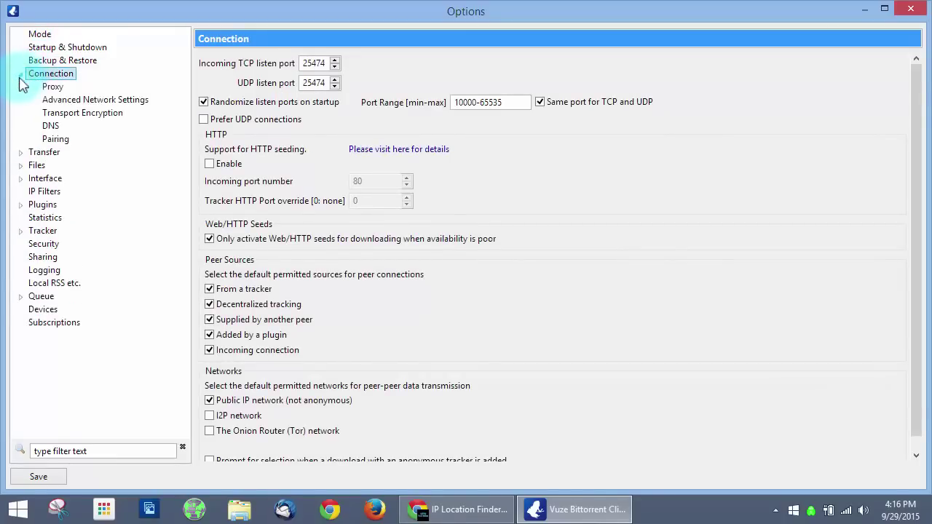
left_click(51, 87)
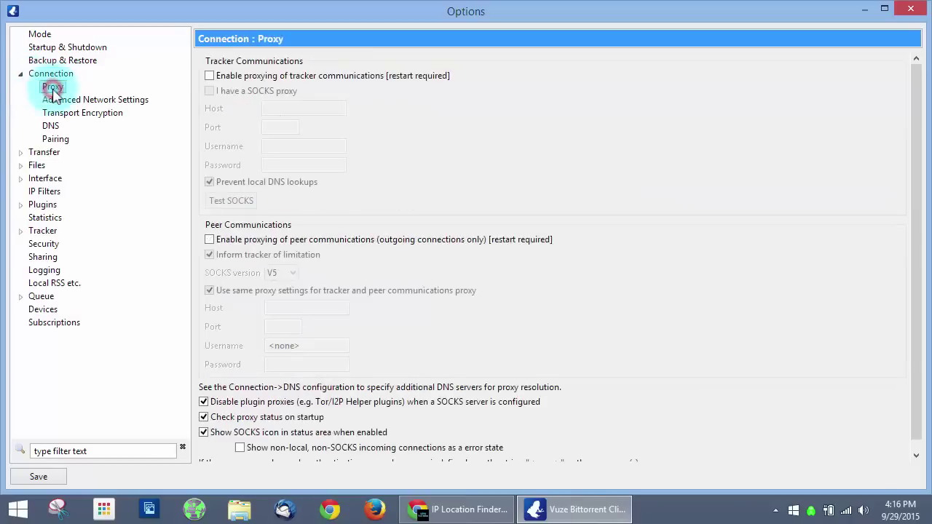
left_click(209, 76)
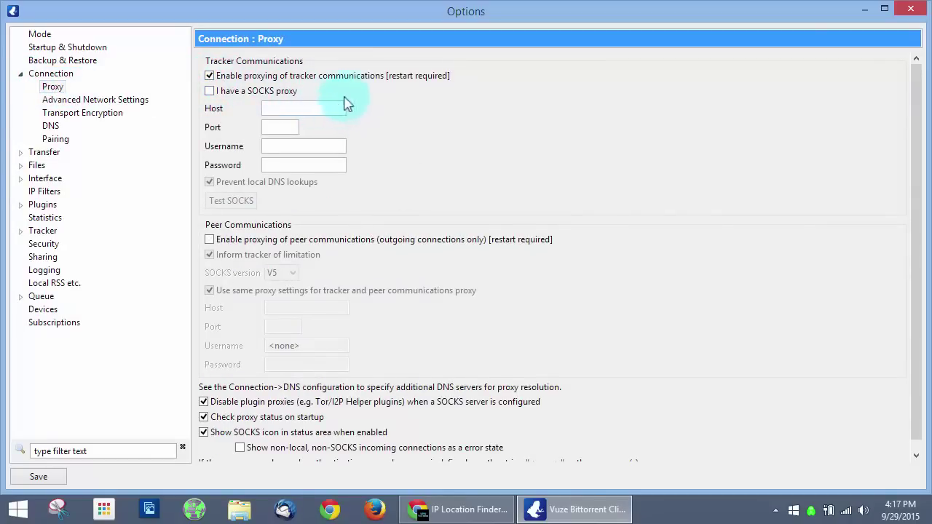
left_click(209, 91)
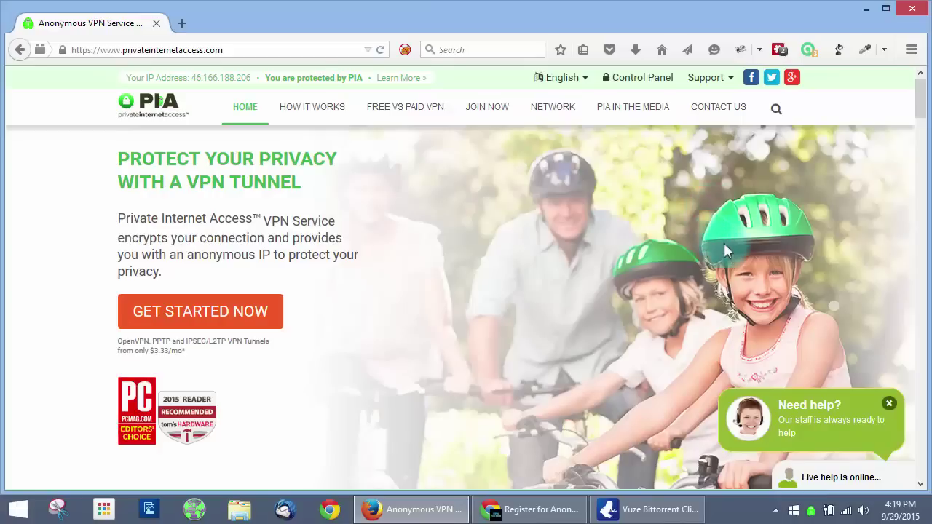
Step: Open the Private Internet Access client control panel in Firefox and locate the PPTP/L2TP/SOCKS username and password section
left_click(632, 78)
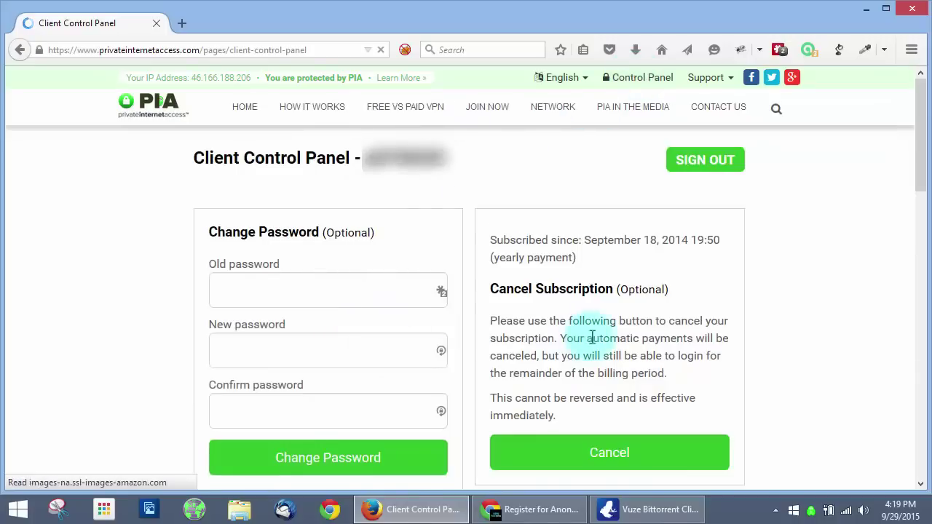
scroll(657, 289, "down", 4)
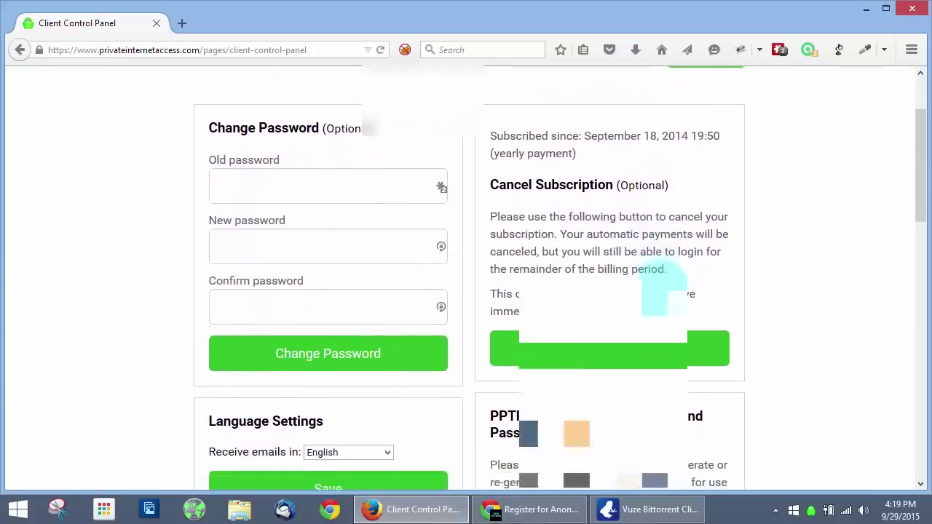
scroll(764, 280, "down", 2)
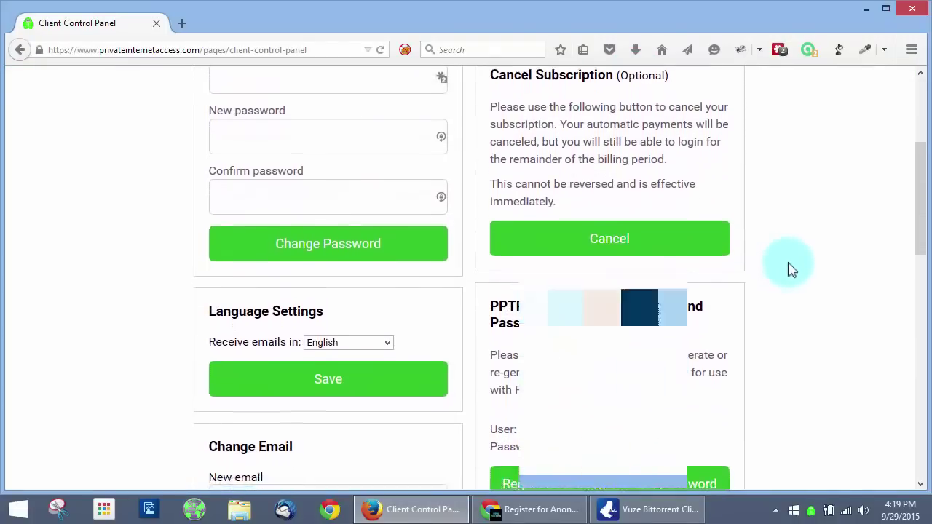
scroll(791, 270, "down", 2)
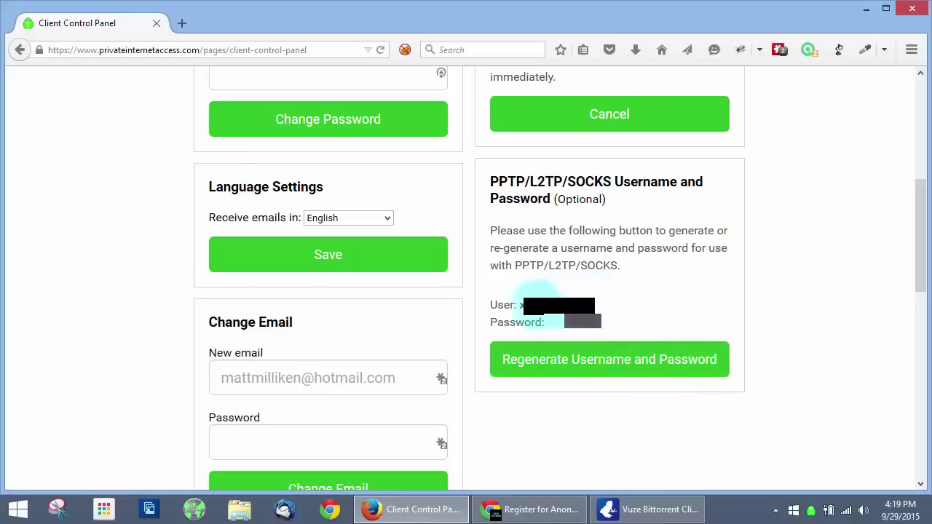
Step: Back in Vuze, set the tracker proxy host to proxy-nl.privateinternetaccess.com and the port to 1080
left_click(643, 510)
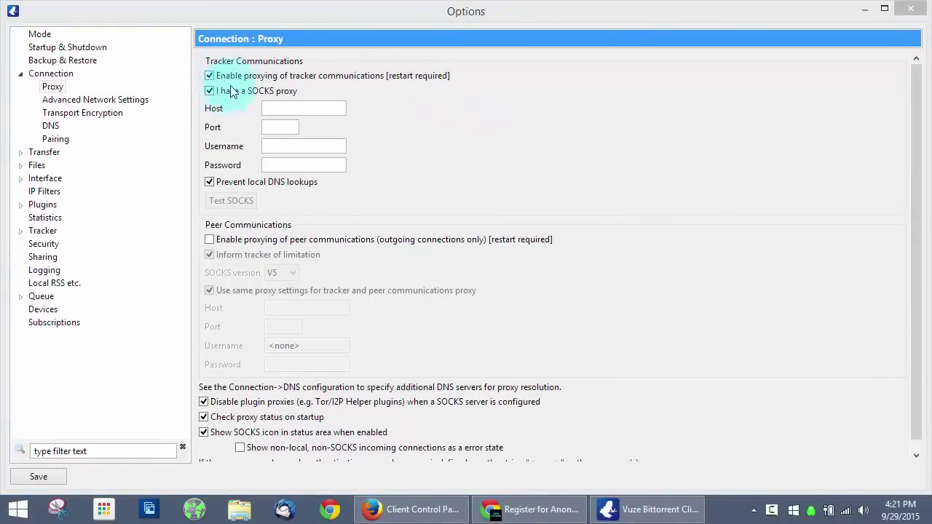
left_click(279, 108)
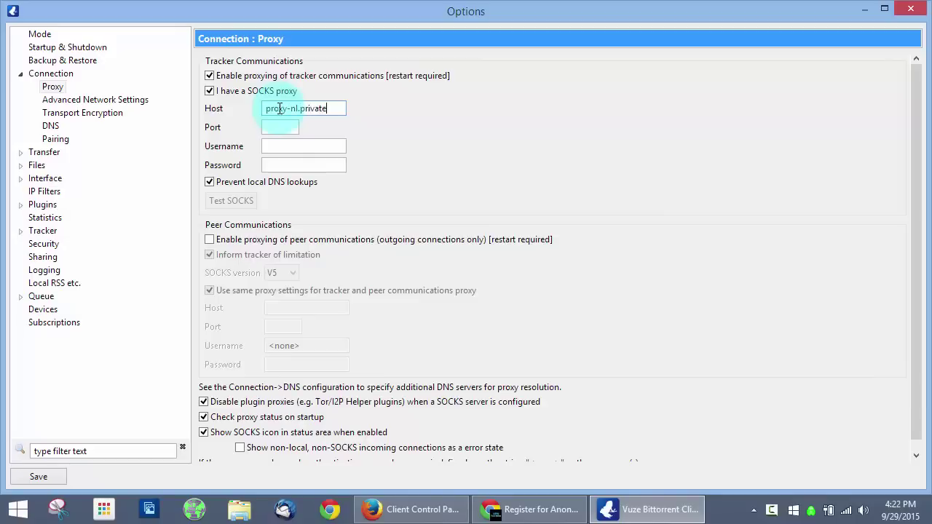
type("proxy-nl.privateinternetacc")
type("ess.com")
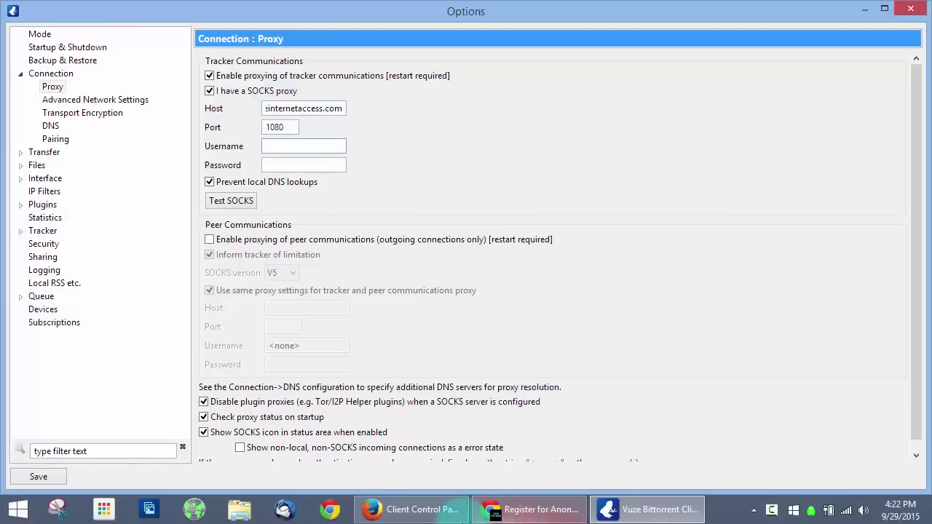
Step: Get the SOCKS credentials from the Firefox client control panel and enter them in Vuze's tracker proxy username and password fields
left_click(434, 508)
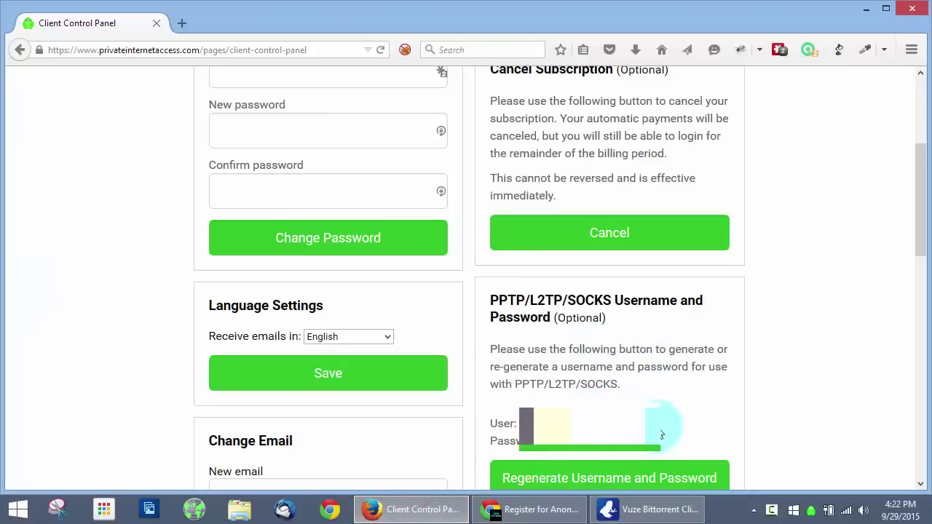
left_click(644, 510)
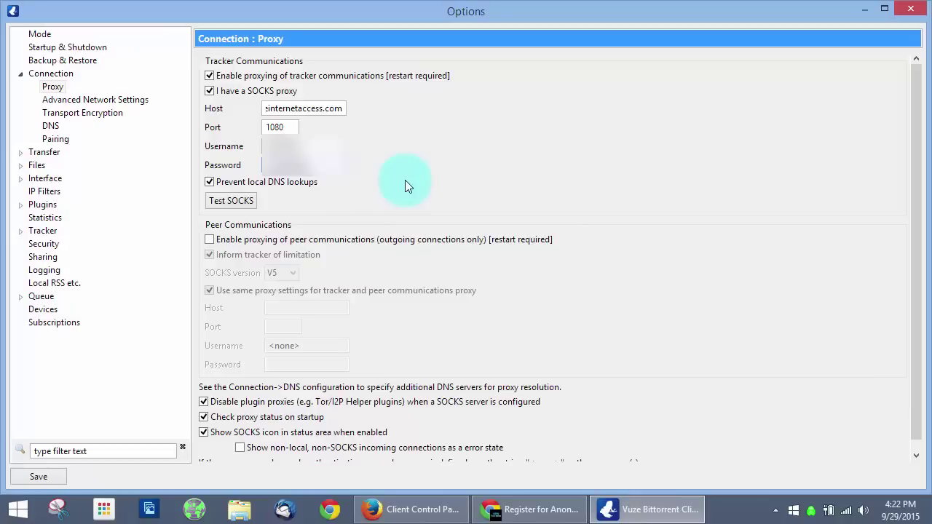
Step: Test the SOCKS proxy connection and close the test results
left_click(235, 201)
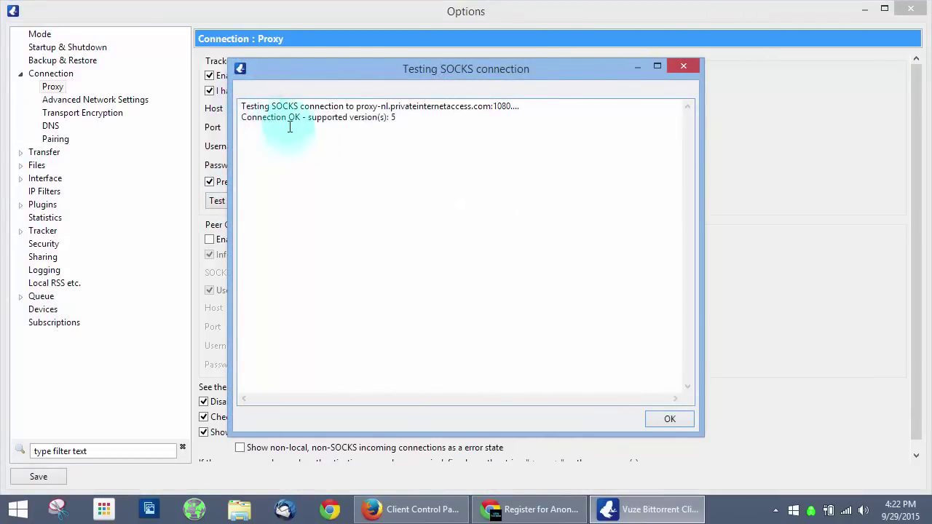
left_click(686, 348)
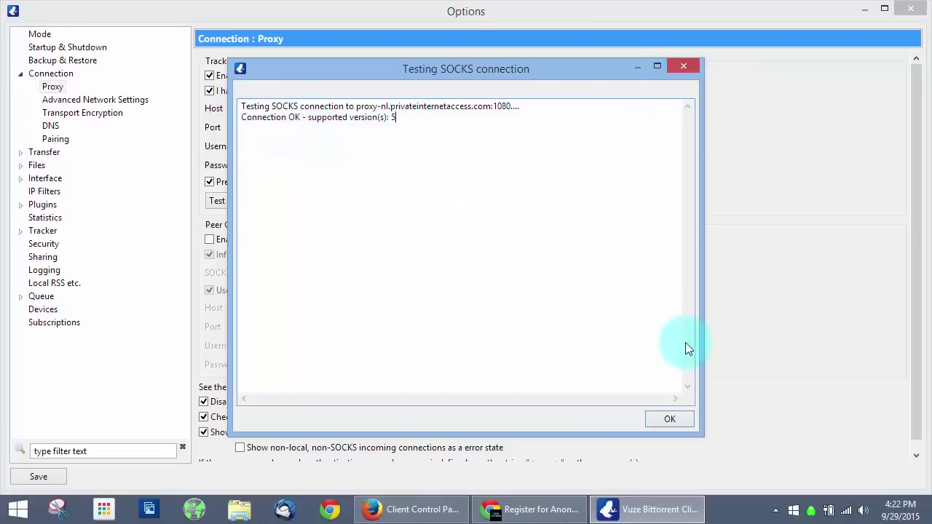
left_click(670, 420)
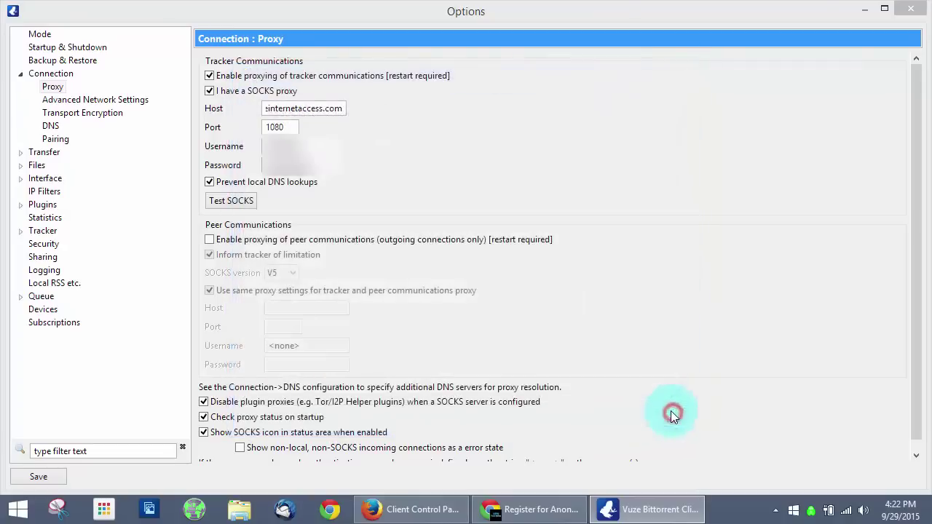
Step: Enable proxying of peer communications using SOCKS V5 and the same settings as the tracker proxy, and save the options
left_click(209, 240)
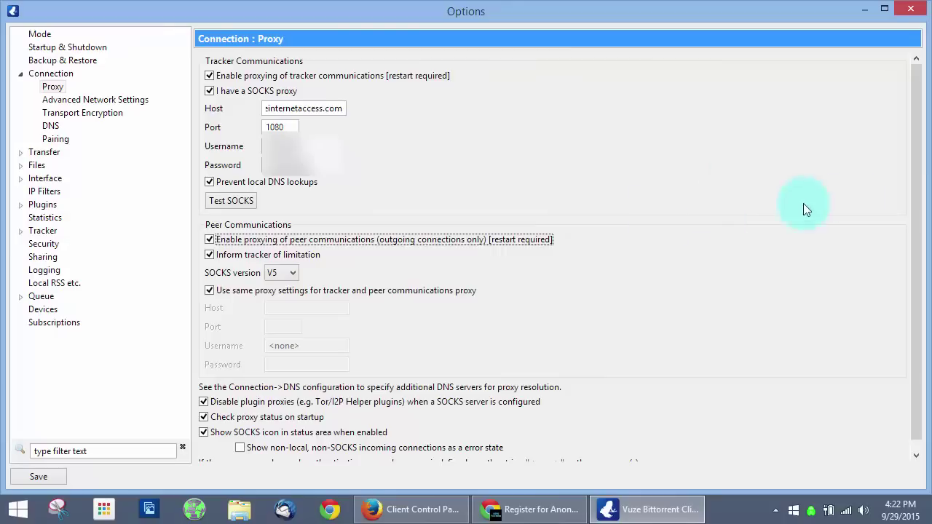
left_click_drag(911, 174, 911, 197)
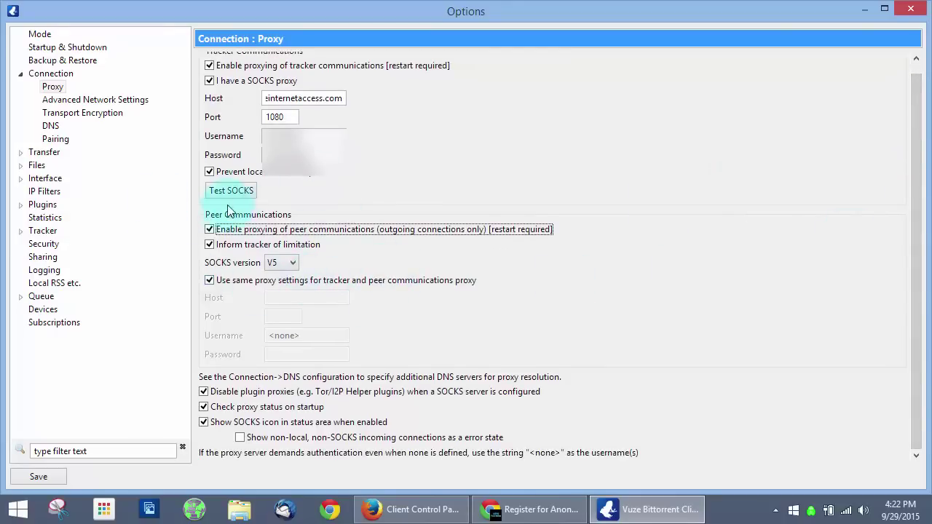
left_click(293, 265)
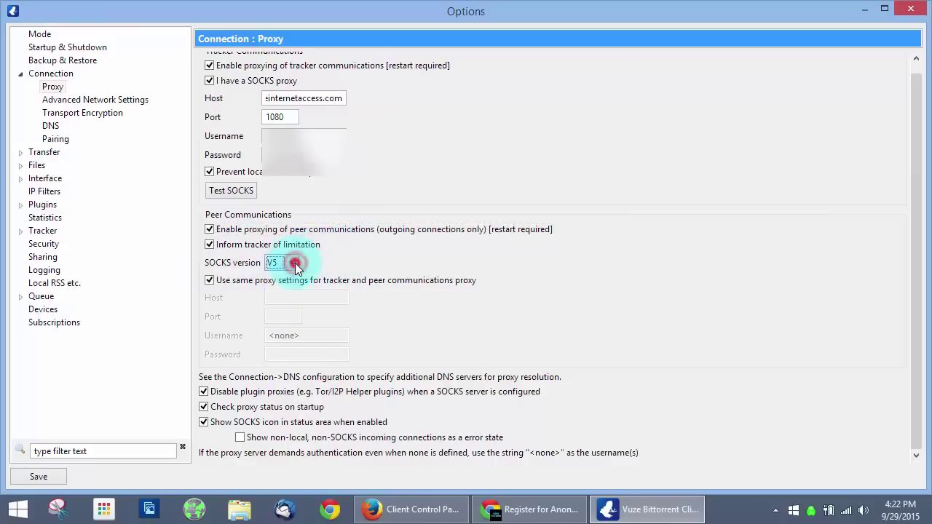
left_click(916, 211)
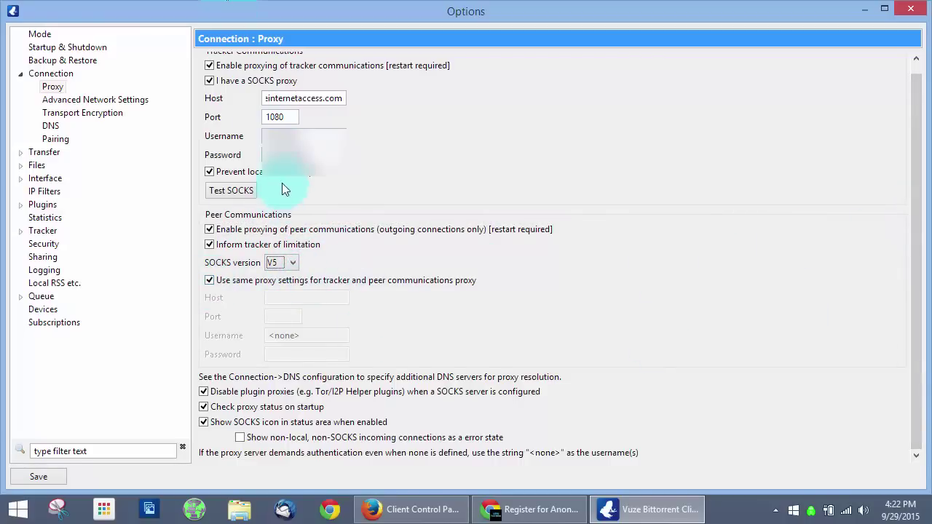
left_click(916, 171)
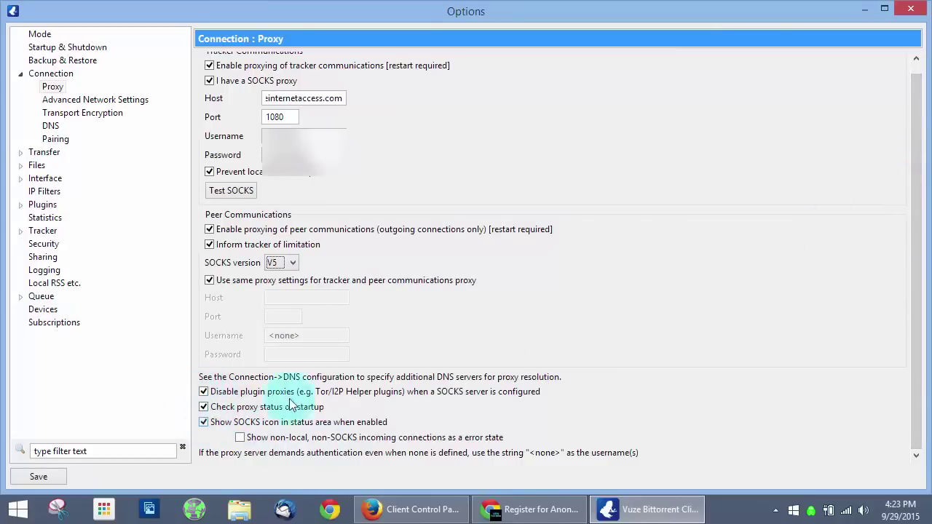
left_click_drag(918, 283, 927, 352)
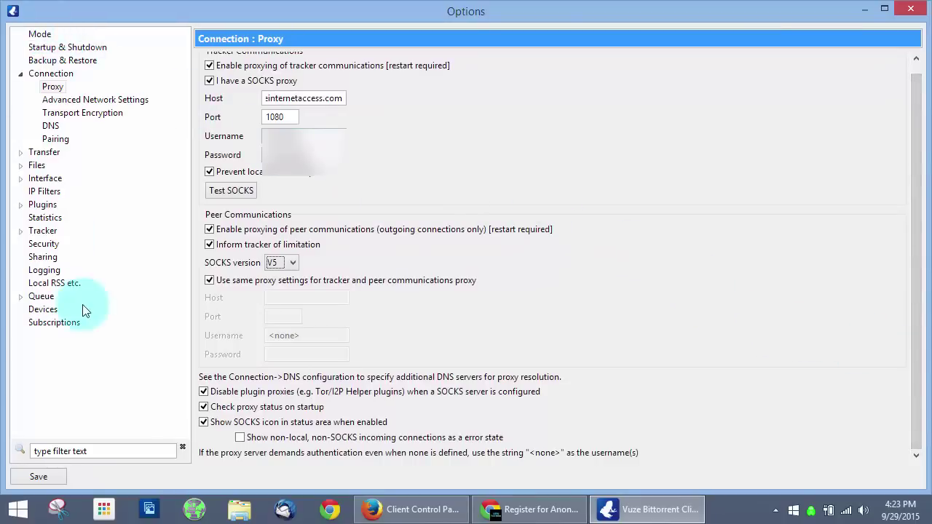
left_click(38, 476)
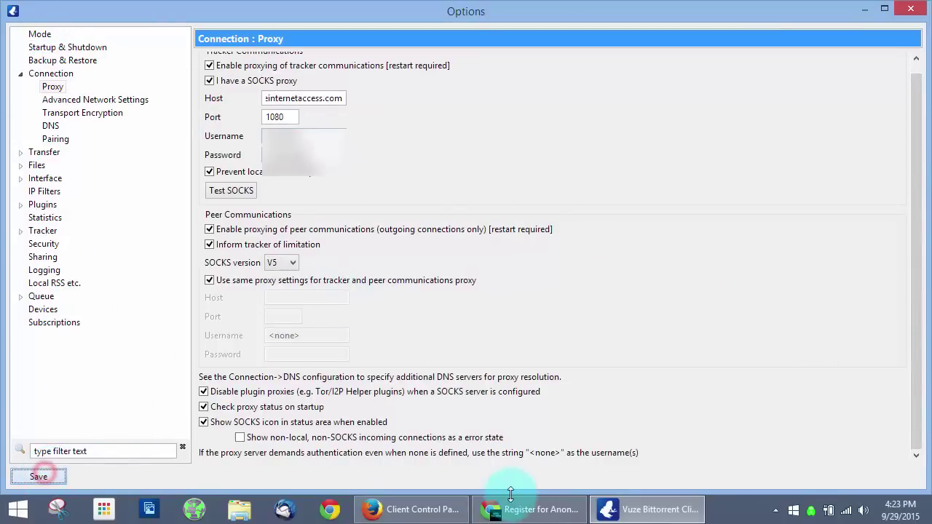
Step: Close the options and restart Vuze to apply the proxy settings
left_click(910, 8)
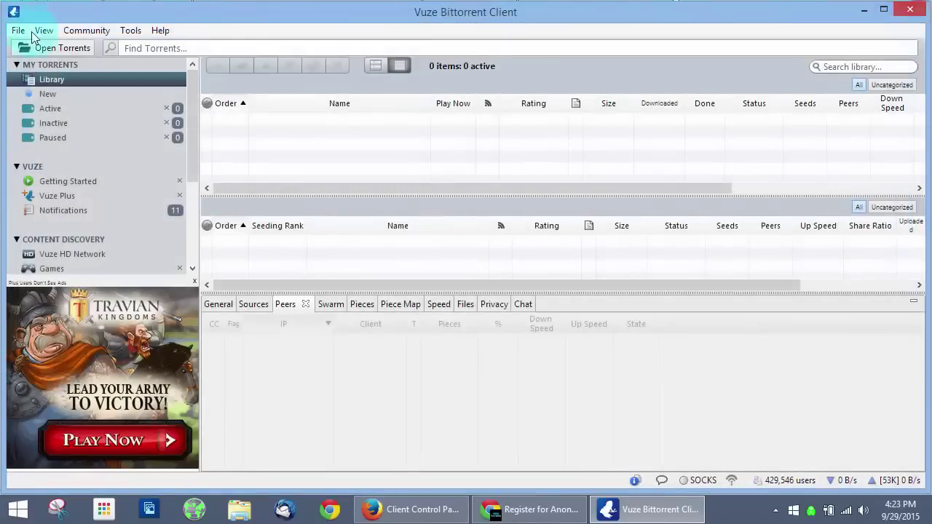
left_click(18, 31)
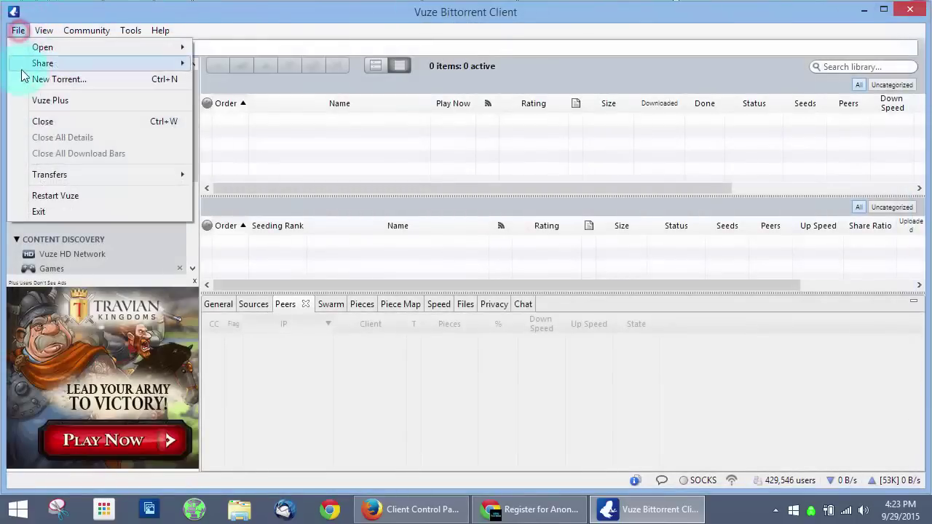
left_click(59, 196)
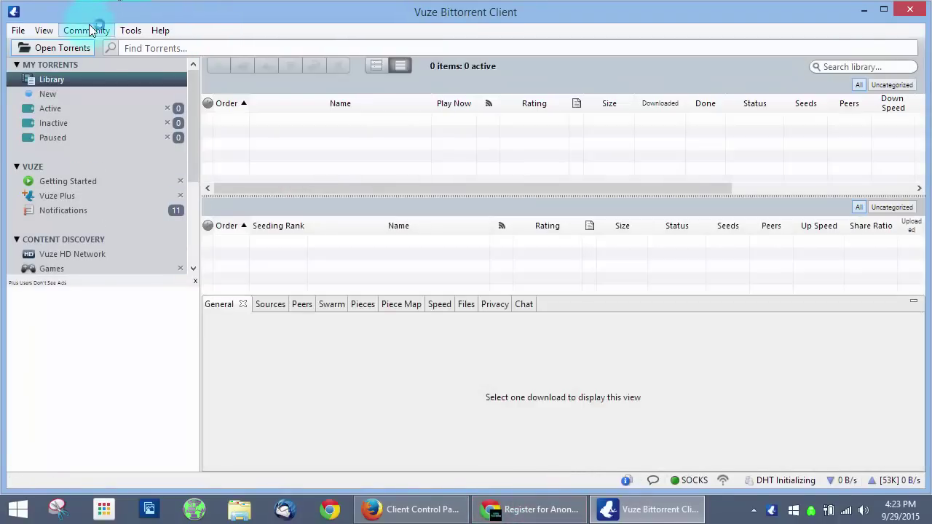
Step: Reopen the options and review the Connection pages for advanced network settings, transport encryption, DNS and pairing
left_click(124, 29)
left_click(97, 33)
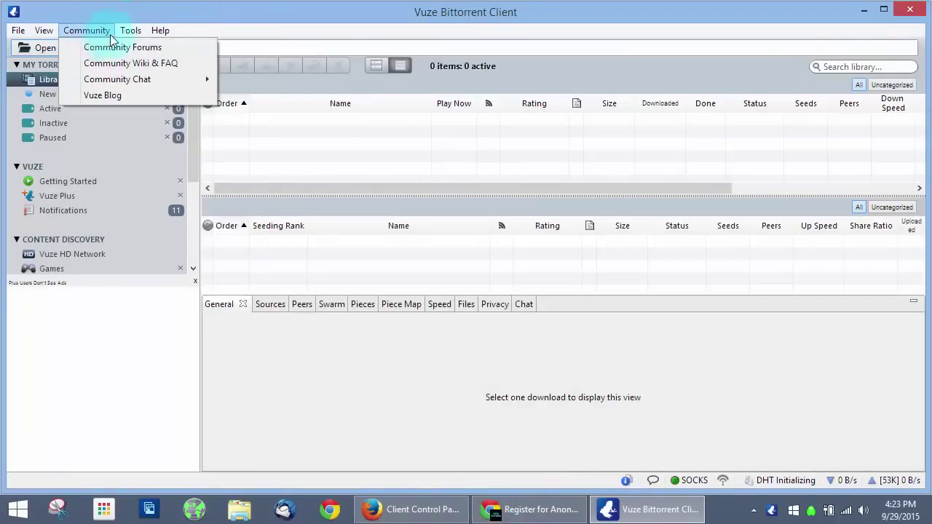
left_click(168, 232)
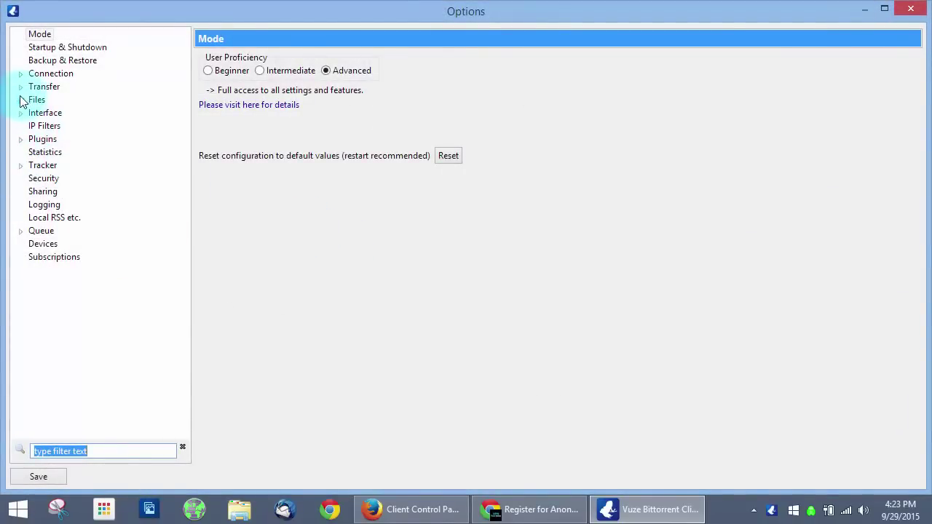
left_click(22, 74)
left_click(56, 100)
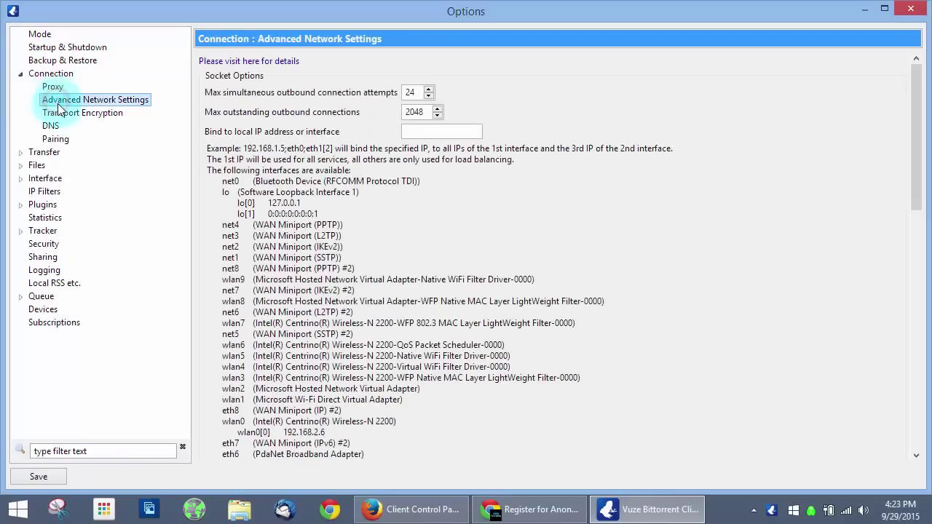
left_click(64, 115)
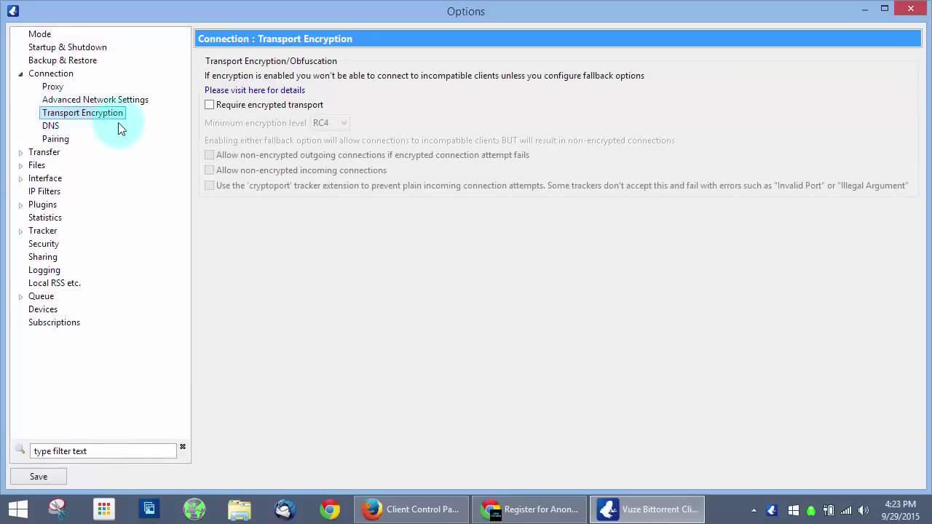
left_click(60, 126)
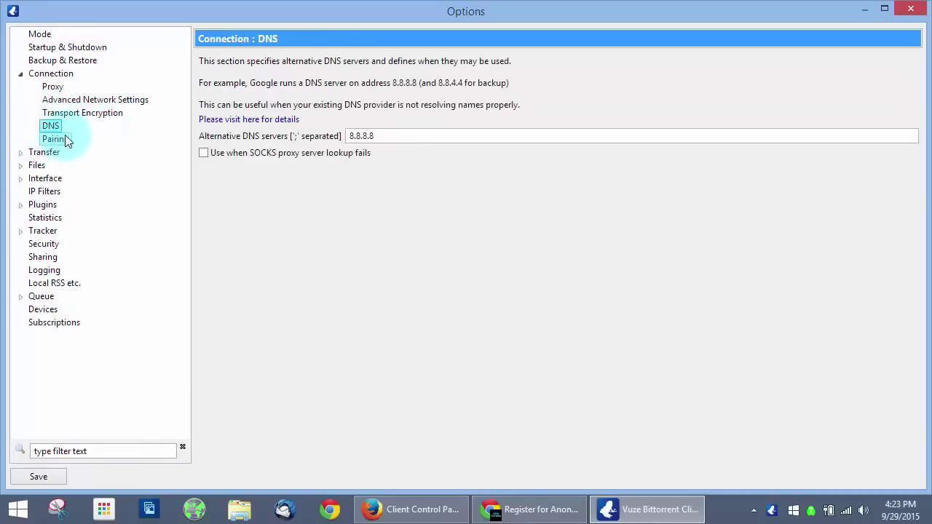
left_click(63, 140)
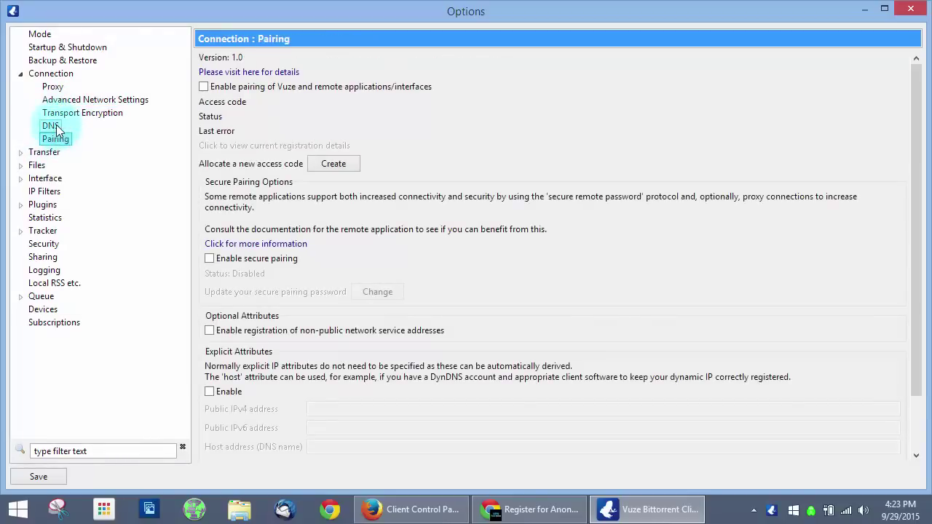
left_click(56, 124)
left_click(67, 115)
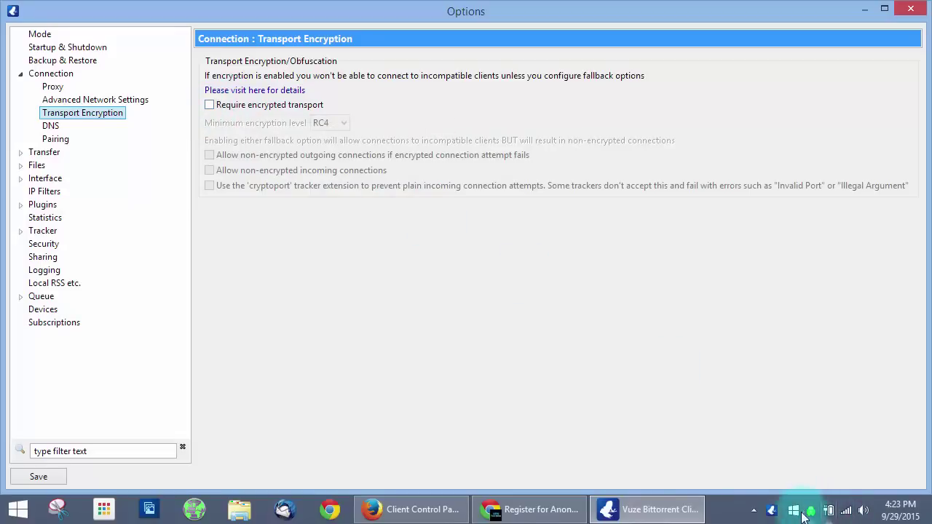
mouse_move(812, 517)
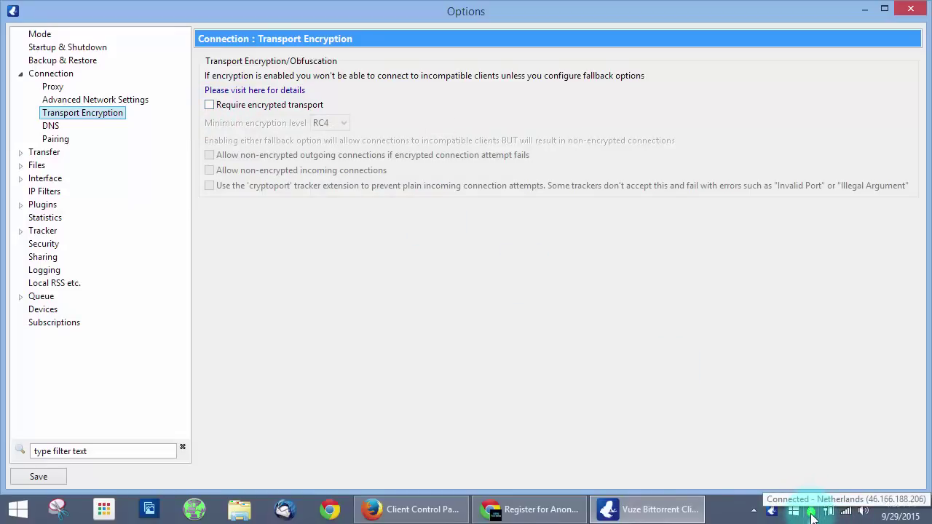
Step: Try requiring encrypted transport with RC4 as the minimum encryption level
left_click(209, 105)
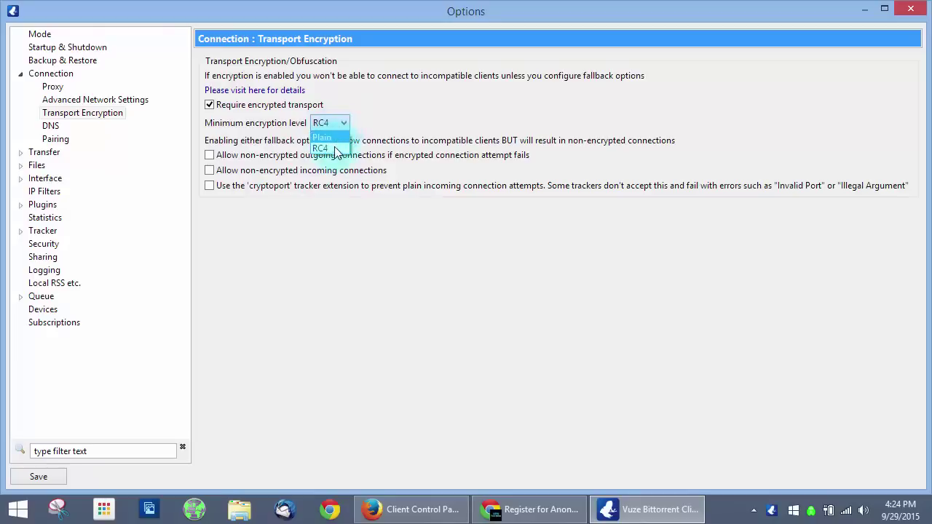
left_click(401, 108)
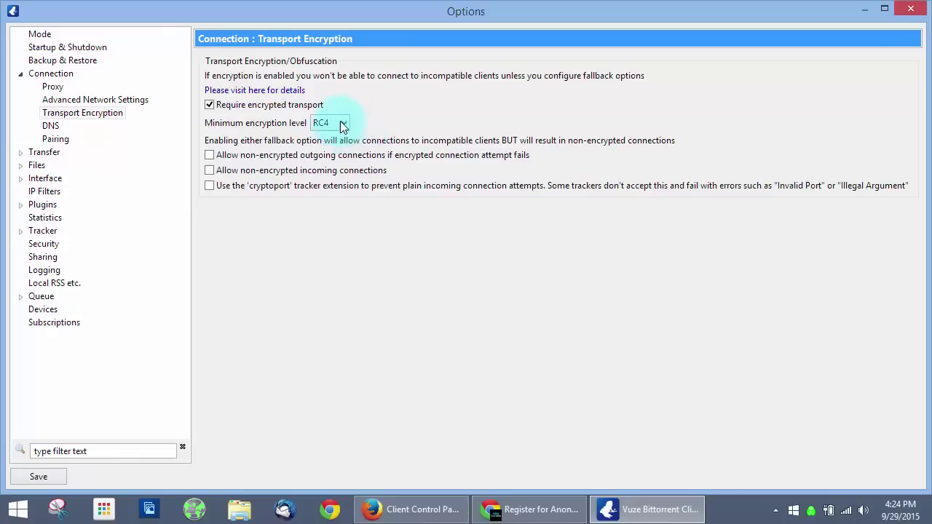
left_click(209, 105)
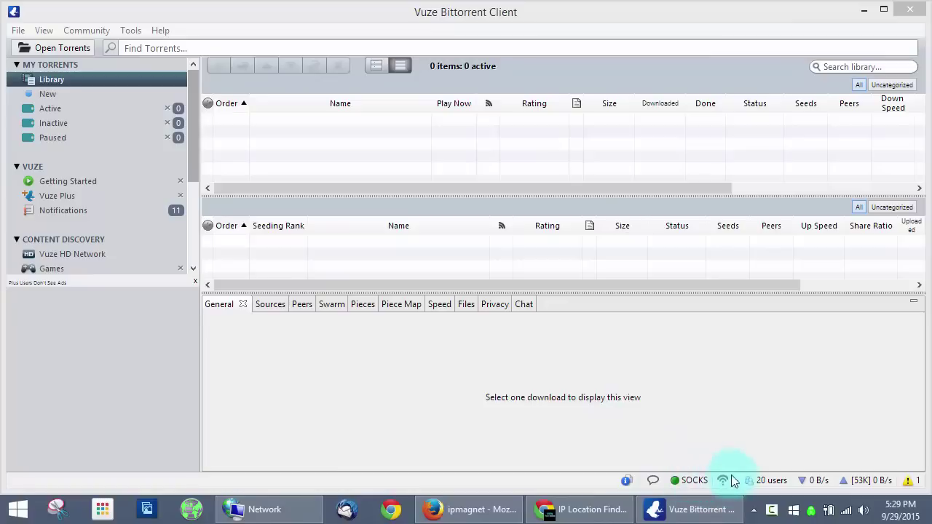
Step: Examine the SOCKS status in the transfer statistics and the detailed proxy information, and close the details
left_click(692, 485)
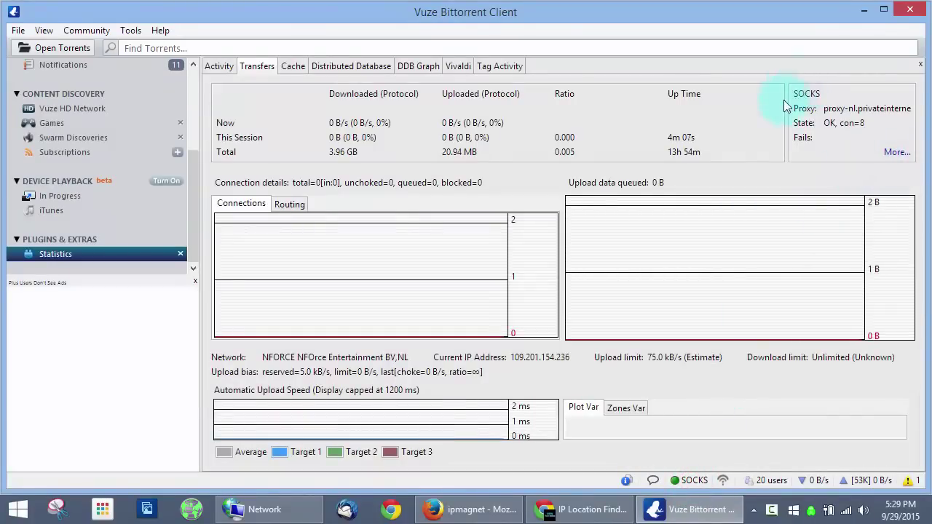
left_click(895, 154)
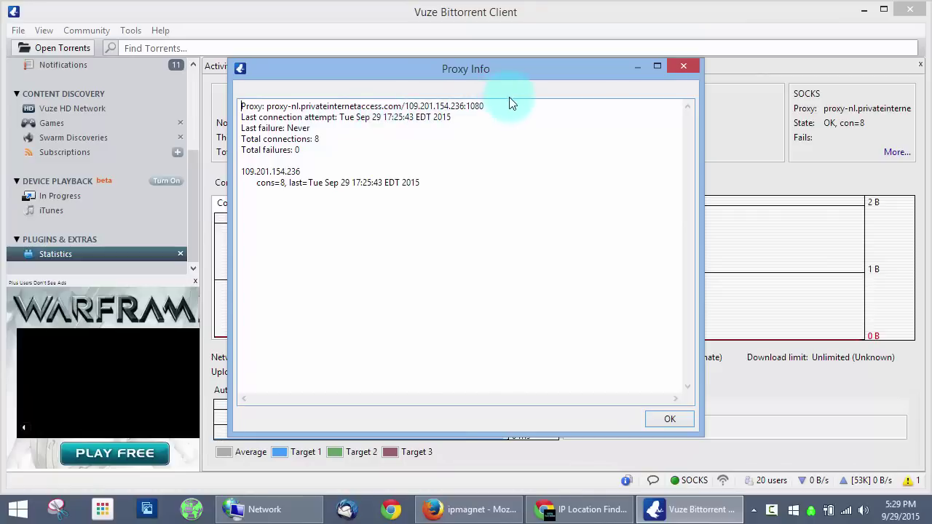
left_click_drag(506, 104, 437, 107)
left_click(480, 106)
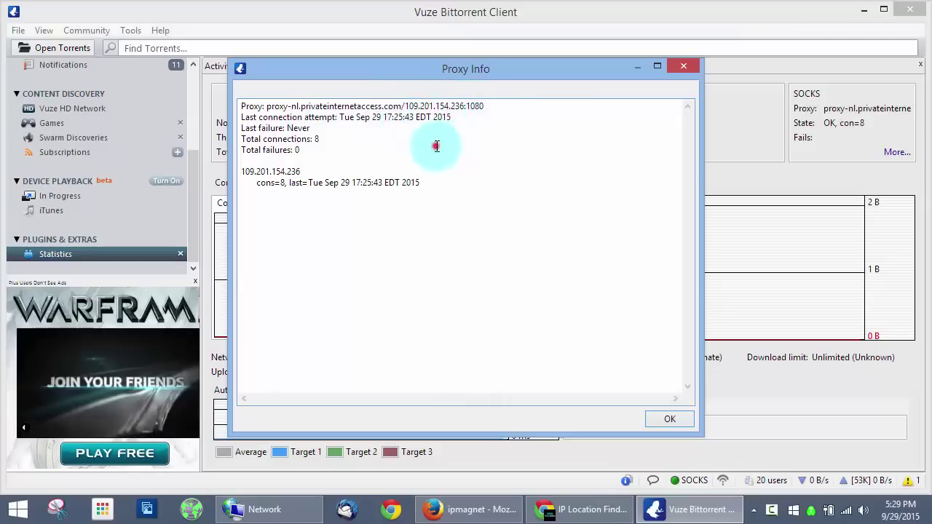
left_click(683, 67)
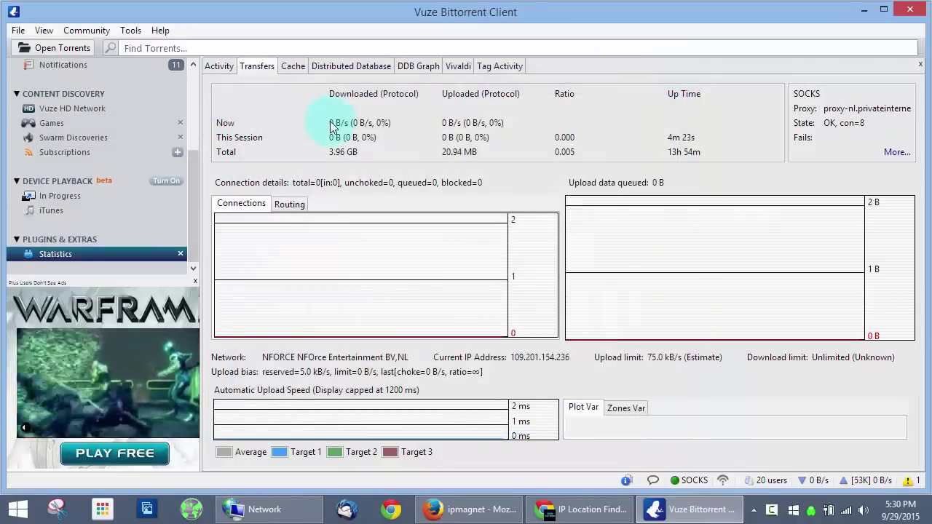
Step: In the advanced network settings, bind Vuze to the VPN's TAP-Windows adapter eth11 with IP bindings enforced, save, and close the options
left_click(139, 33)
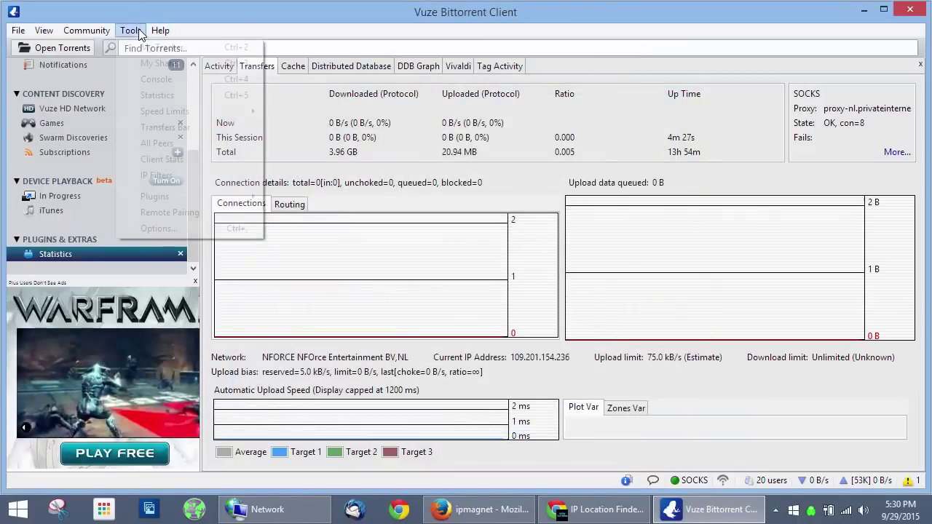
left_click(160, 228)
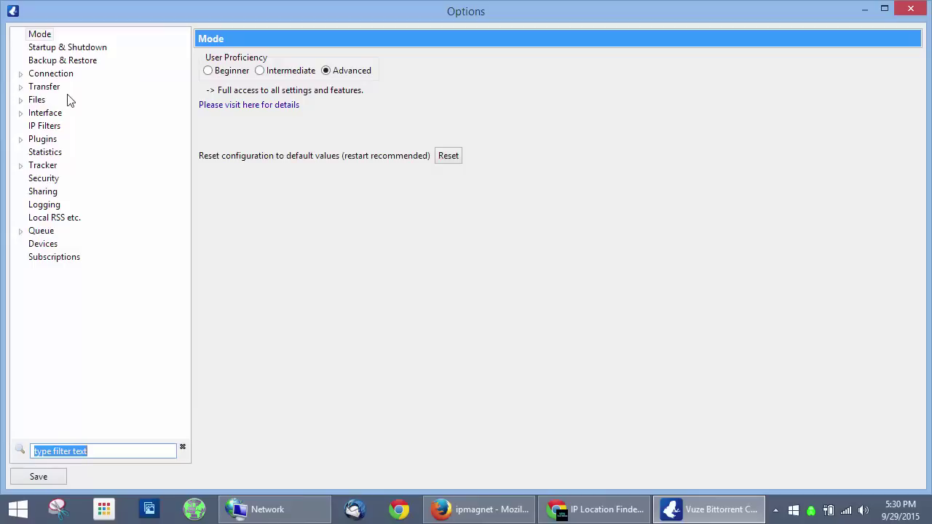
left_click(21, 73)
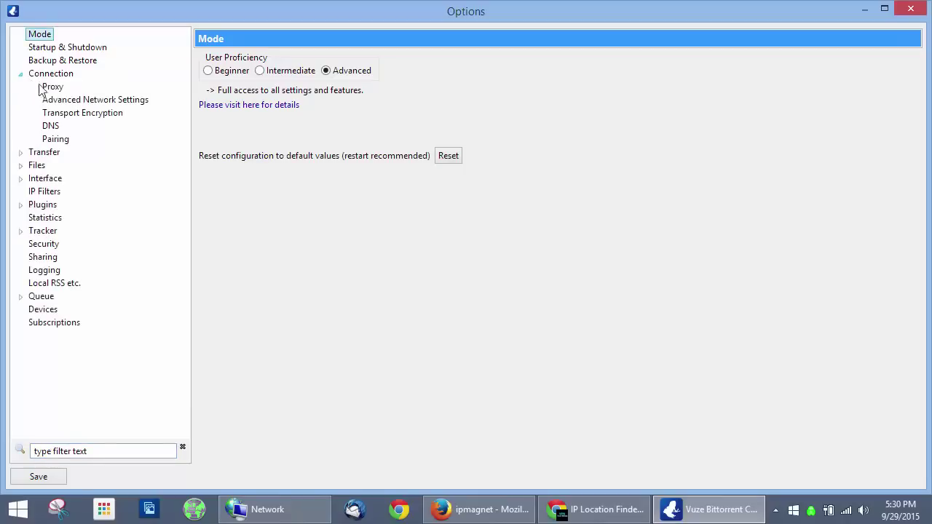
left_click(71, 102)
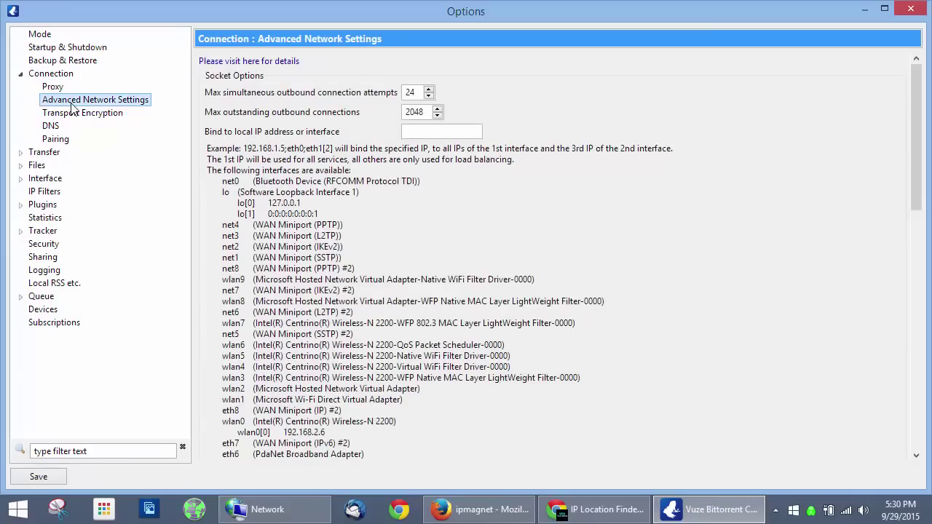
scroll(880, 148, "down", 8)
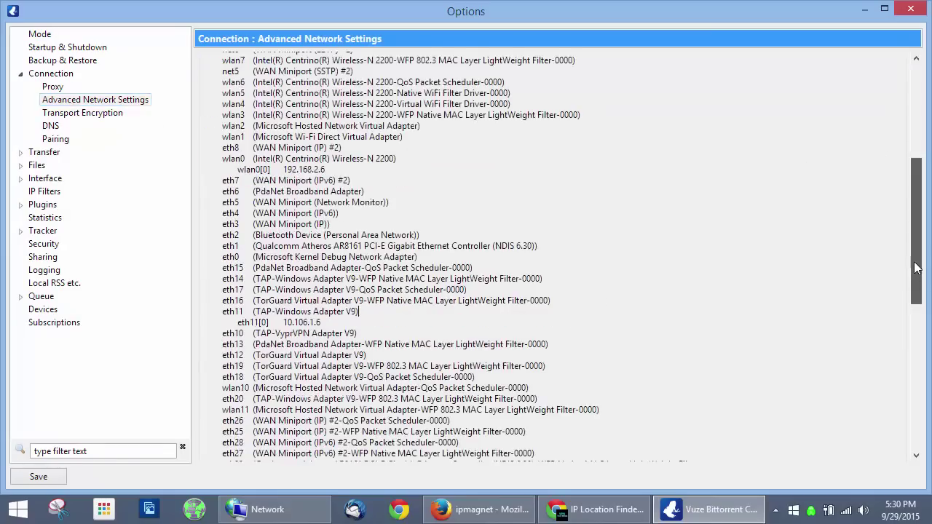
scroll(813, 206, "up", 4)
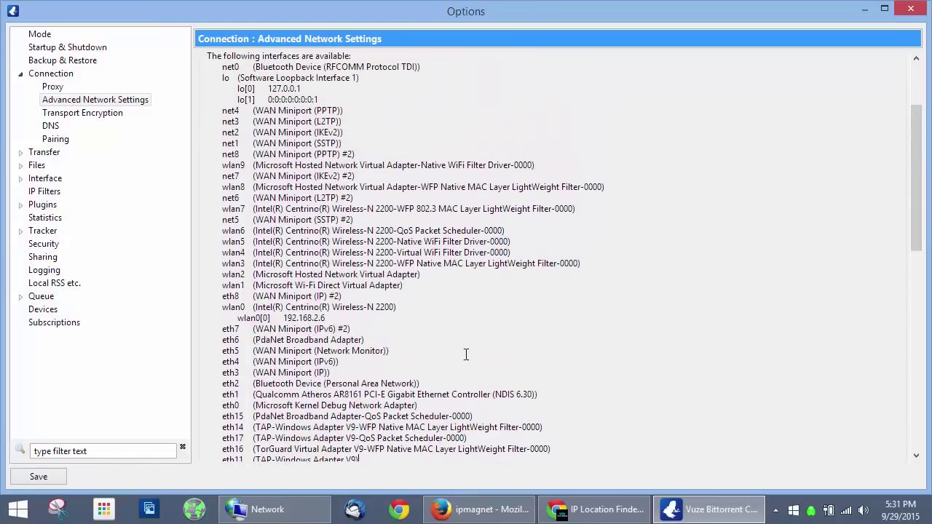
left_click_drag(921, 227, 921, 260)
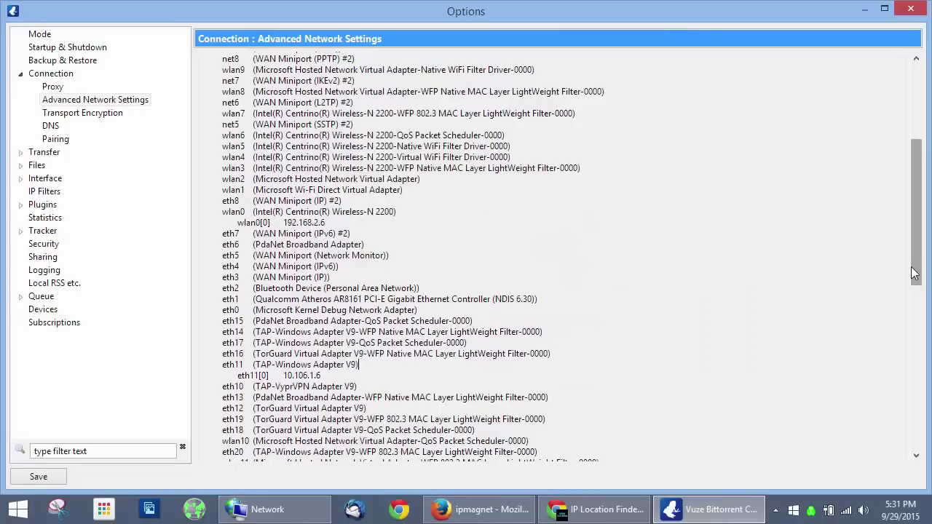
scroll(923, 235, "up", 1)
scroll(923, 234, "up", 3)
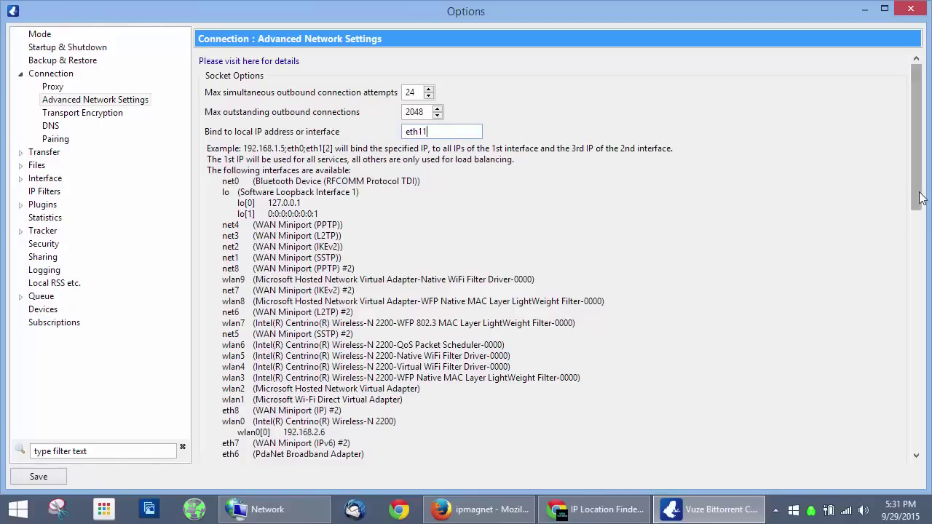
left_click_drag(922, 200, 921, 443)
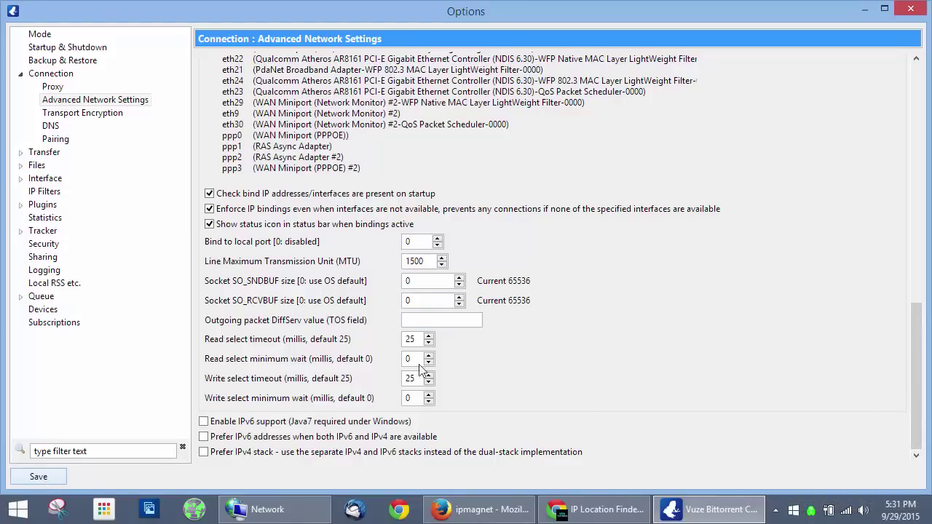
left_click(910, 9)
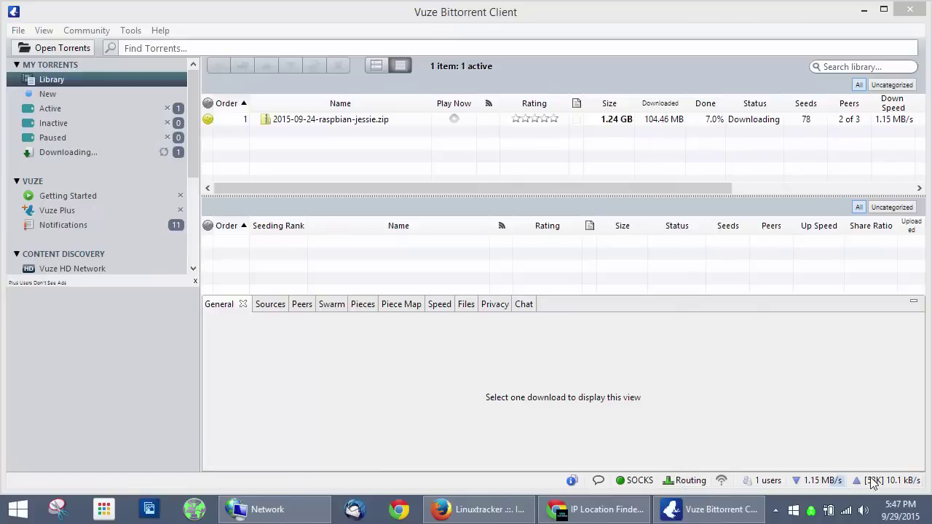
Step: Disconnect the Private Internet Access VPN while the 2015-09-24-raspbian-jessie.zip torrent is downloading, to test the interface binding
right_click(810, 510)
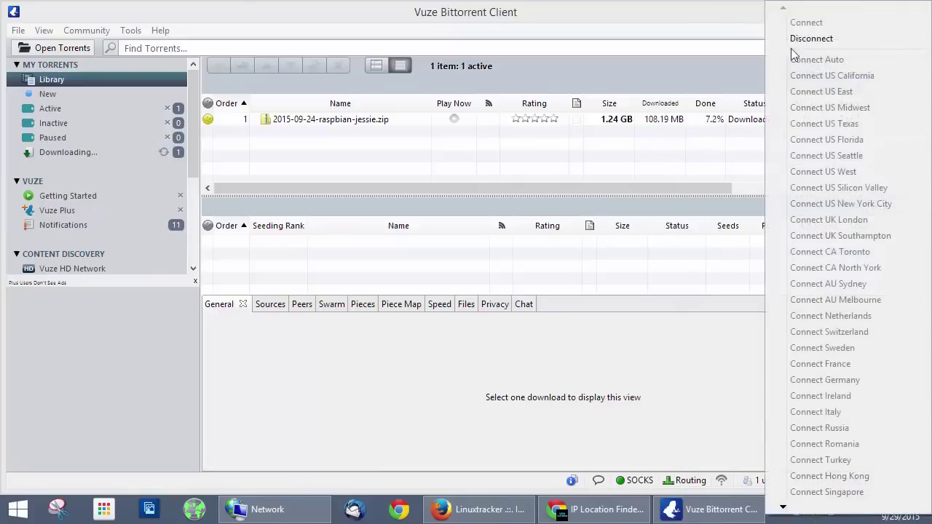
left_click(816, 42)
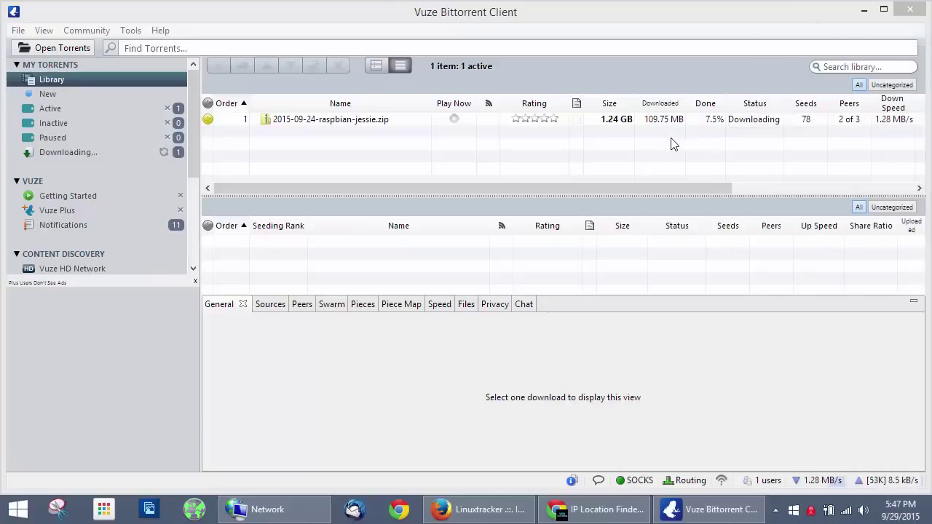